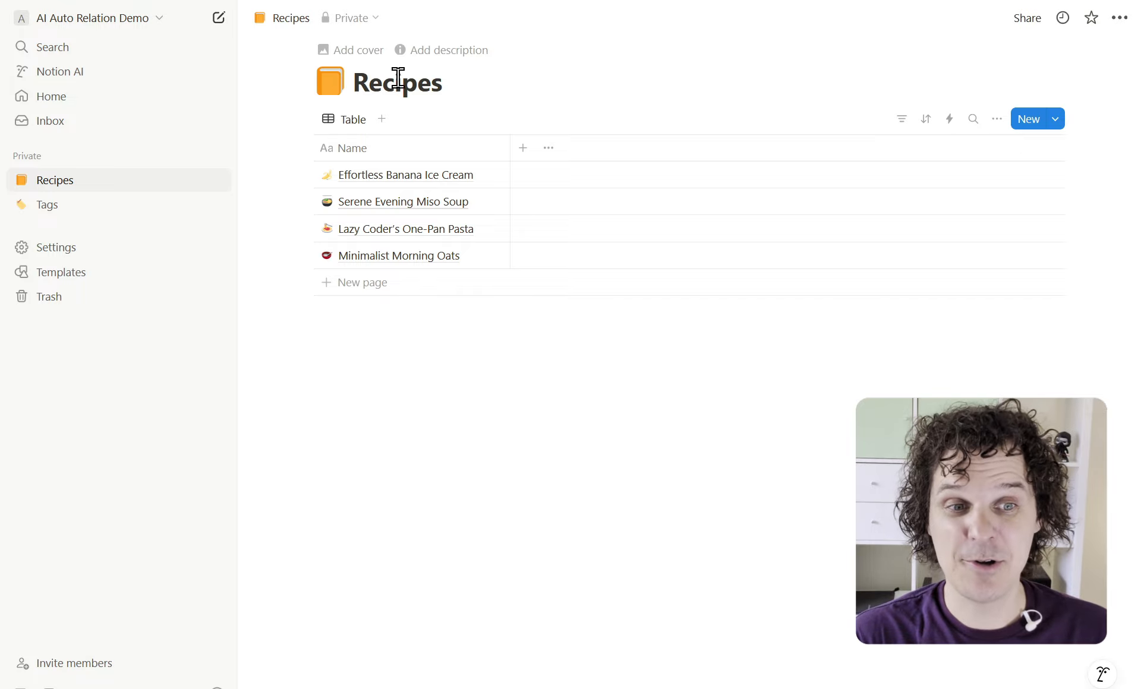
Preview the Serene Evening Miso Soup recipe, then open the Tags database listing Desert, Pasta and Breakfast
click(491, 204)
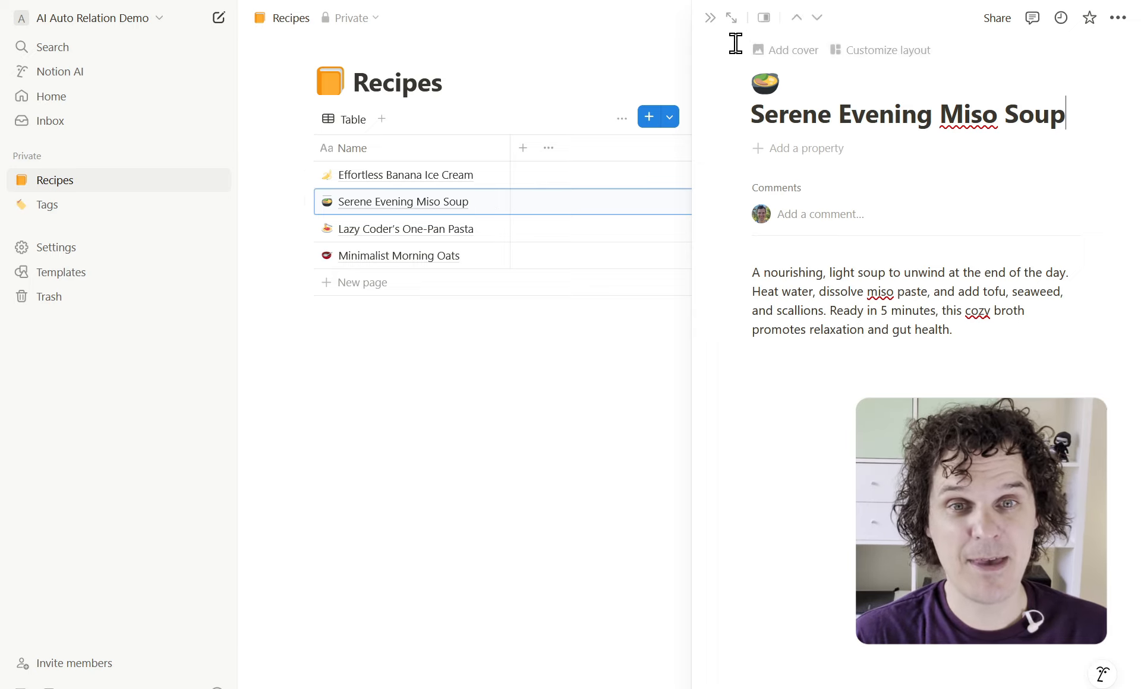
click(711, 24)
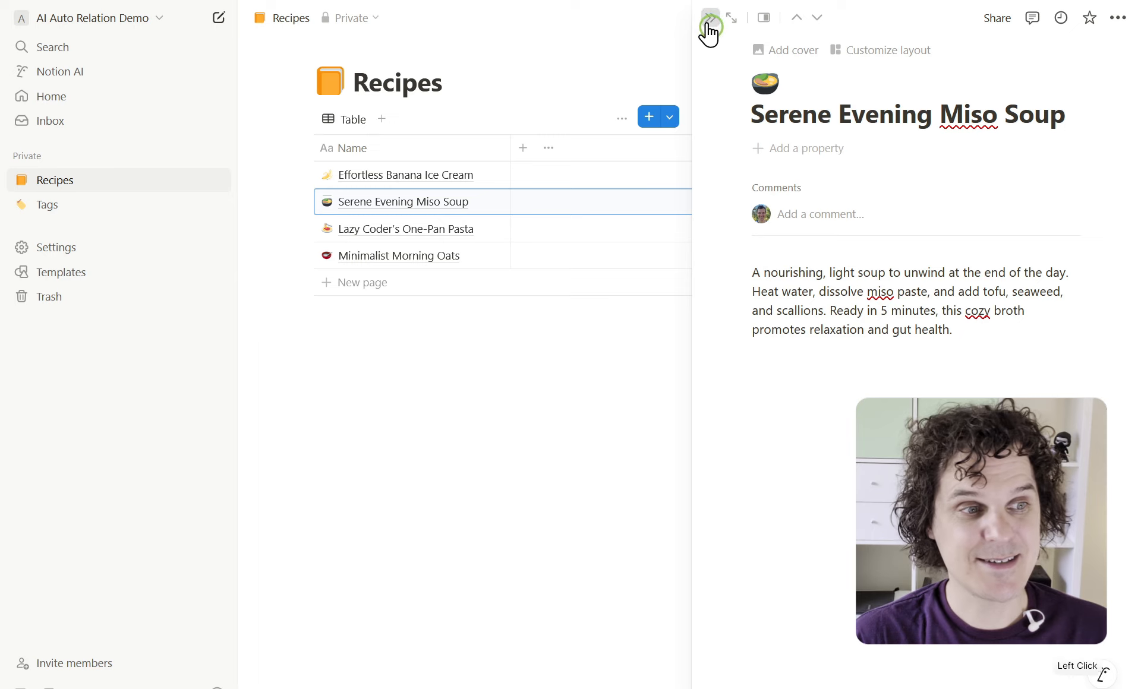
click(88, 208)
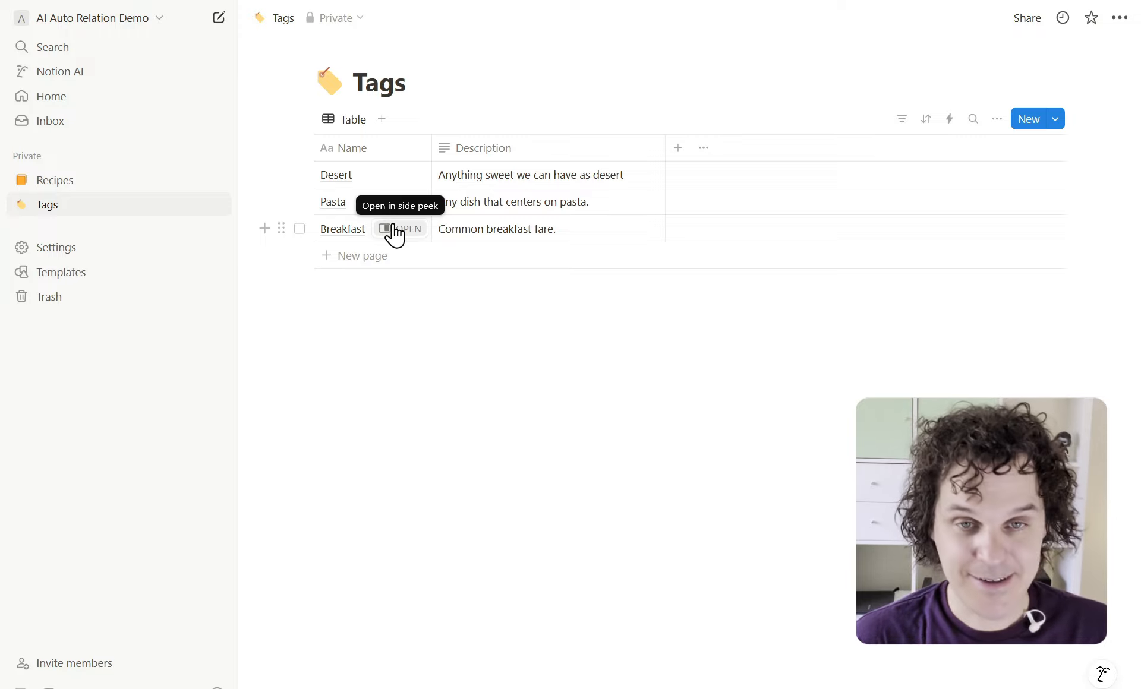
On the Excalidraw sketch, point out the Tags table, the Recipes table and its Tags column
key(ctrl+Tab)
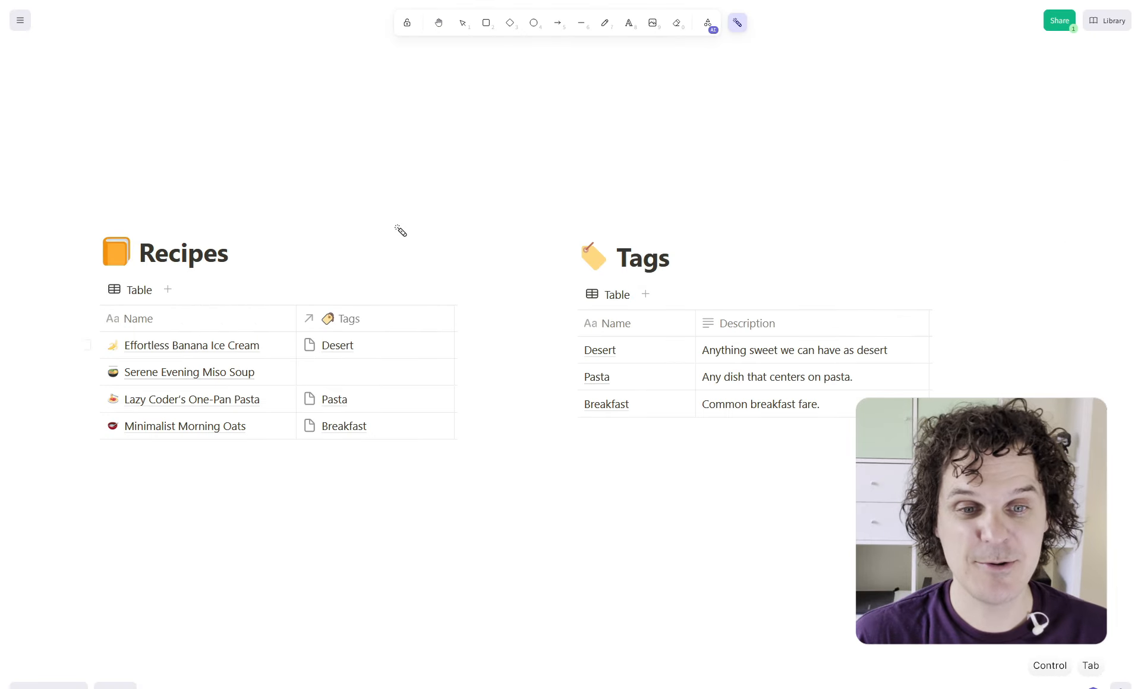
drag(699, 223, 736, 236)
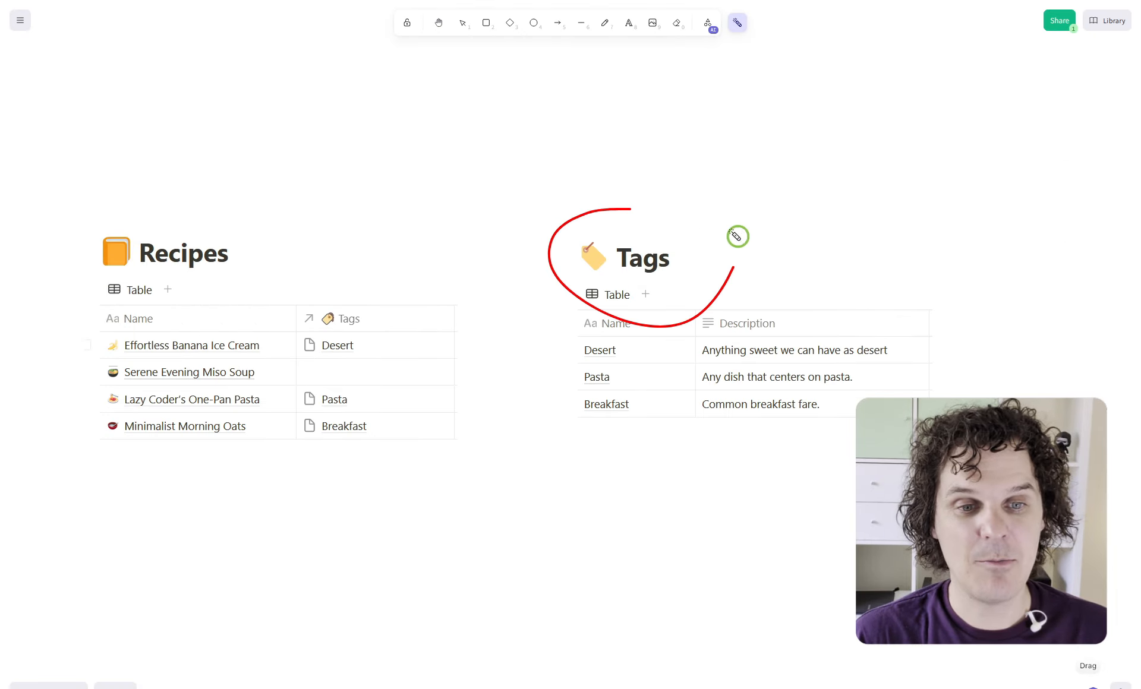
mouse_move(201, 221)
mouse_down()
mouse_move(145, 319)
mouse_move(187, 226)
mouse_up()
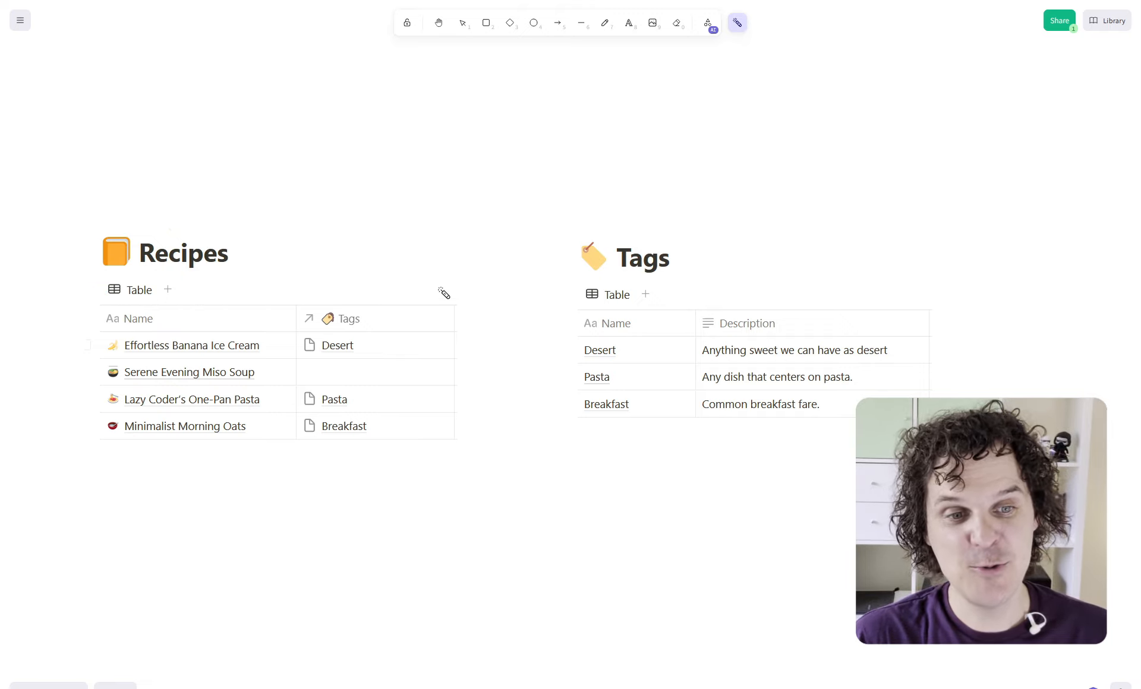
mouse_move(444, 293)
mouse_down()
mouse_move(257, 356)
mouse_move(446, 479)
mouse_move(397, 258)
mouse_move(265, 415)
mouse_move(447, 468)
mouse_up()
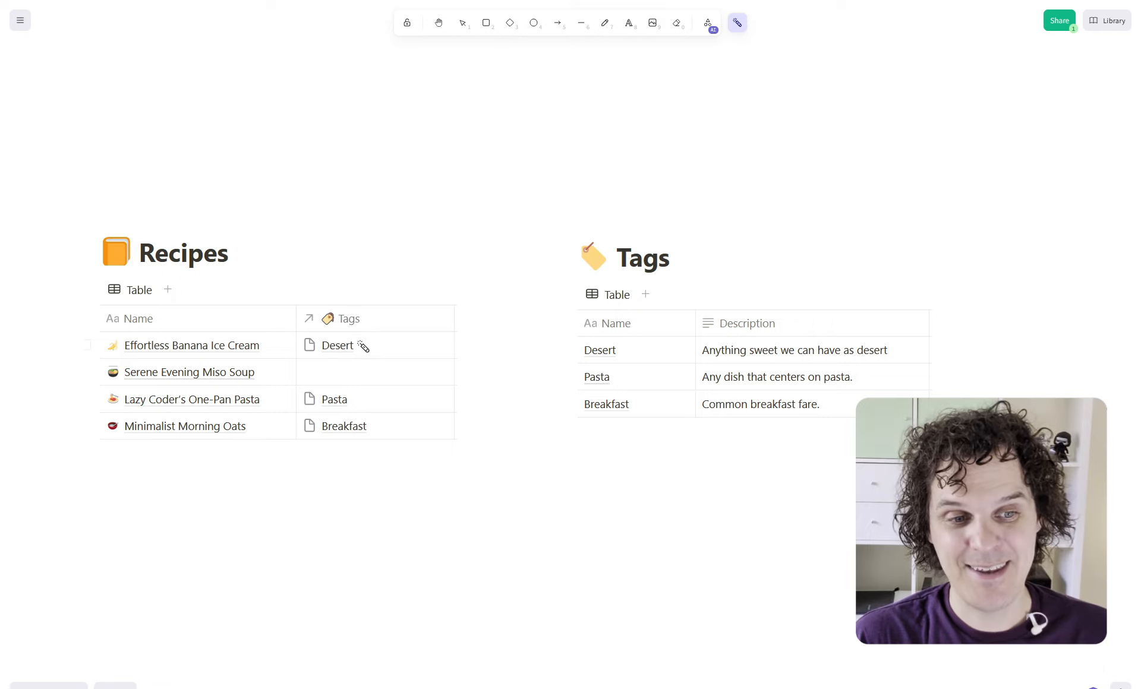
mouse_move(347, 361)
mouse_down()
mouse_move(298, 338)
mouse_move(586, 356)
mouse_move(553, 367)
mouse_up()
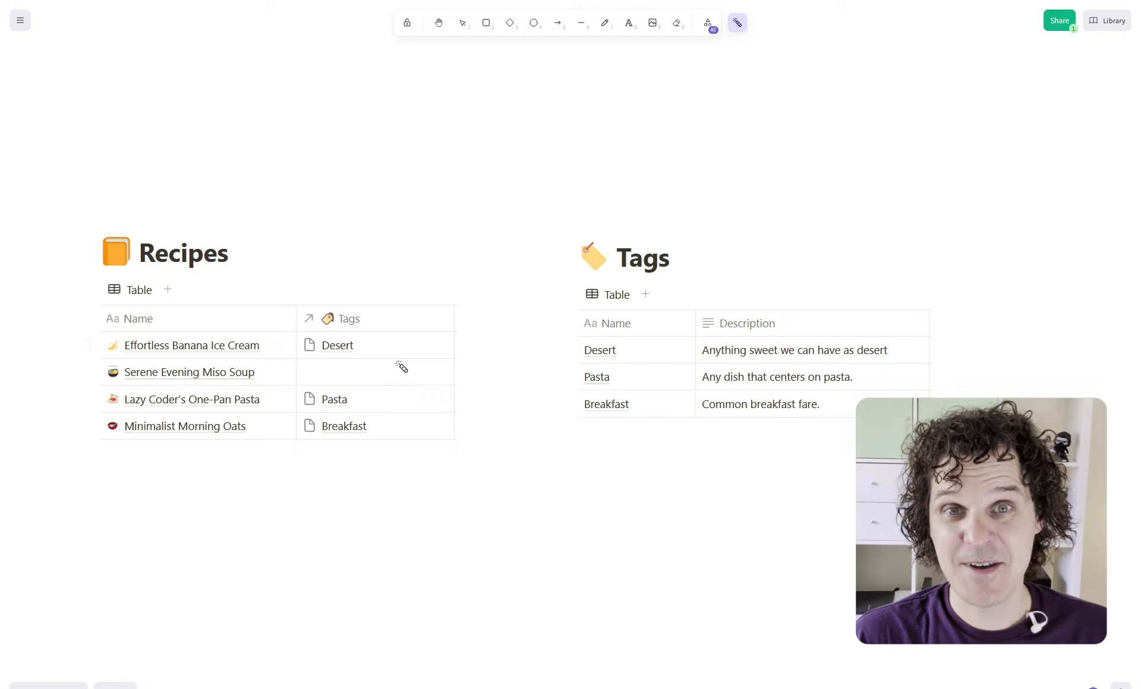
mouse_move(377, 460)
mouse_down()
mouse_move(448, 455)
mouse_move(273, 303)
mouse_move(406, 450)
mouse_up()
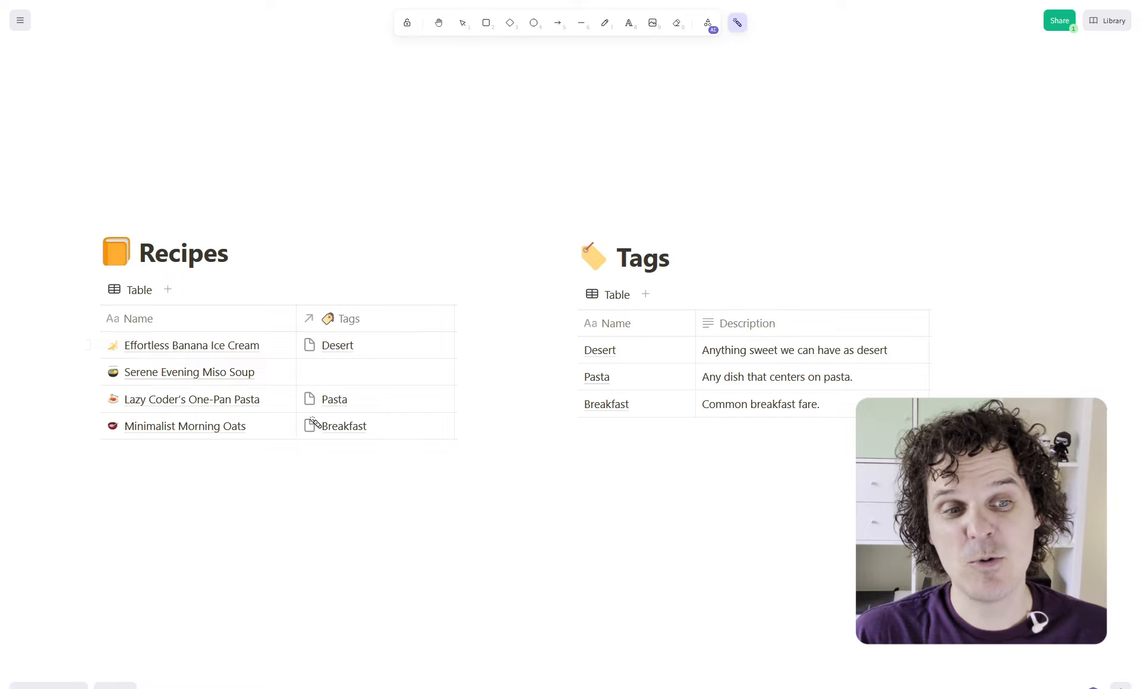
mouse_move(315, 452)
mouse_down()
mouse_move(428, 446)
mouse_move(303, 279)
mouse_move(410, 456)
mouse_up()
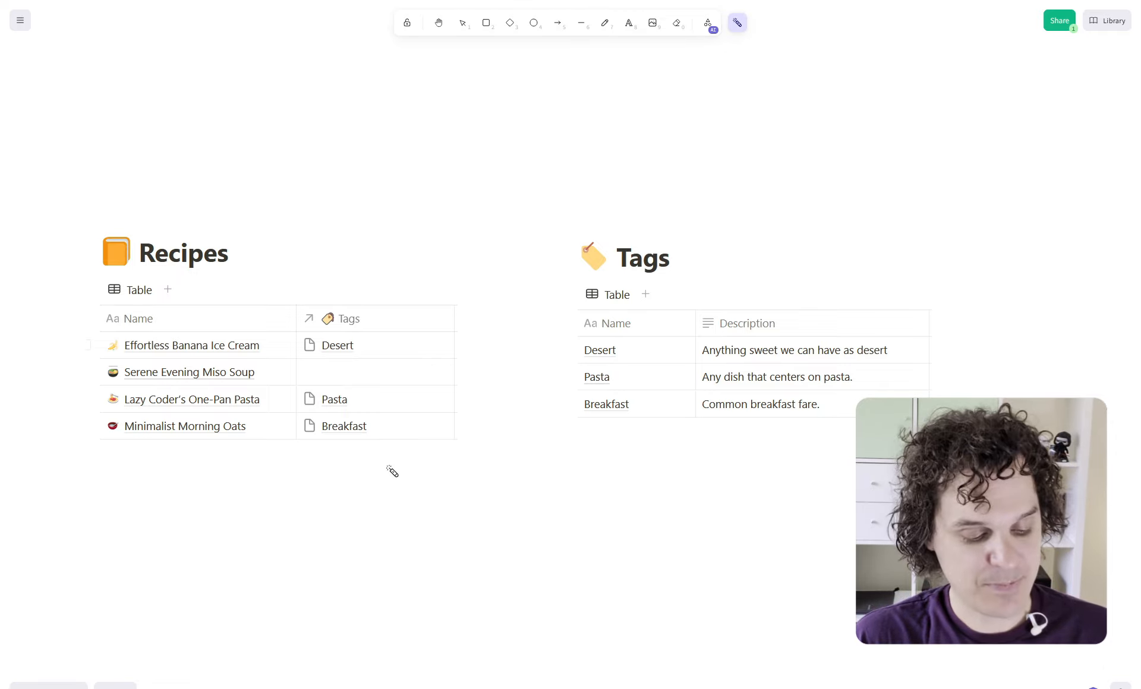
key(ctrl+Tab)
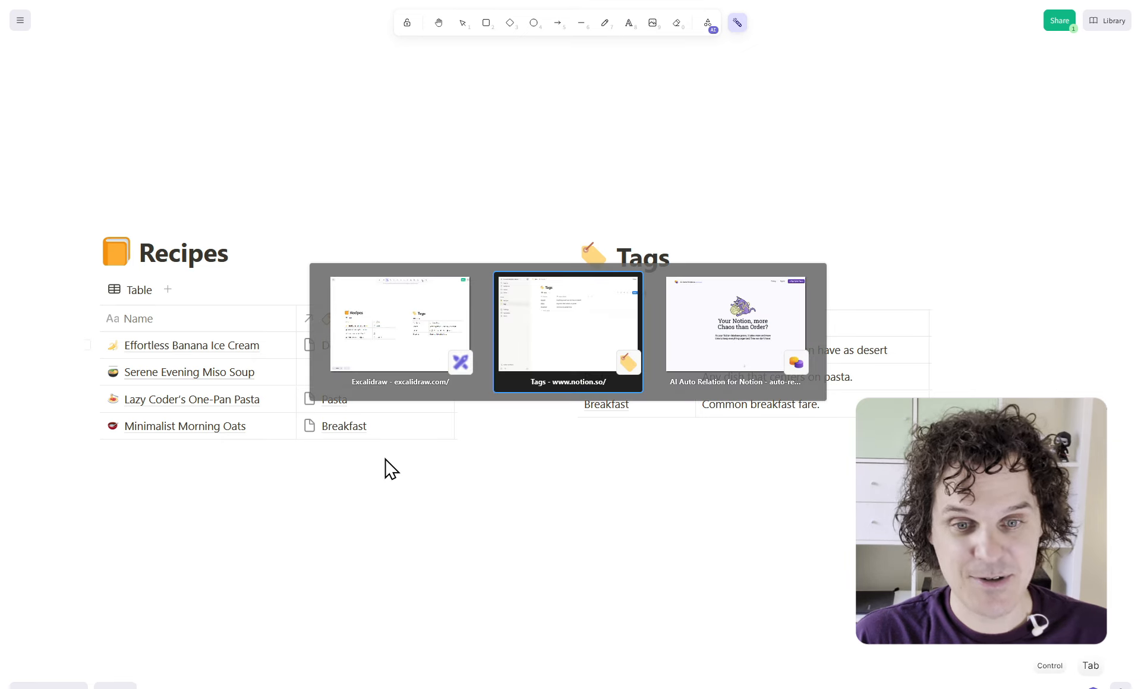
Sign up for AI Auto Relation for Notion using a Google account
key(ctrl+Tab)
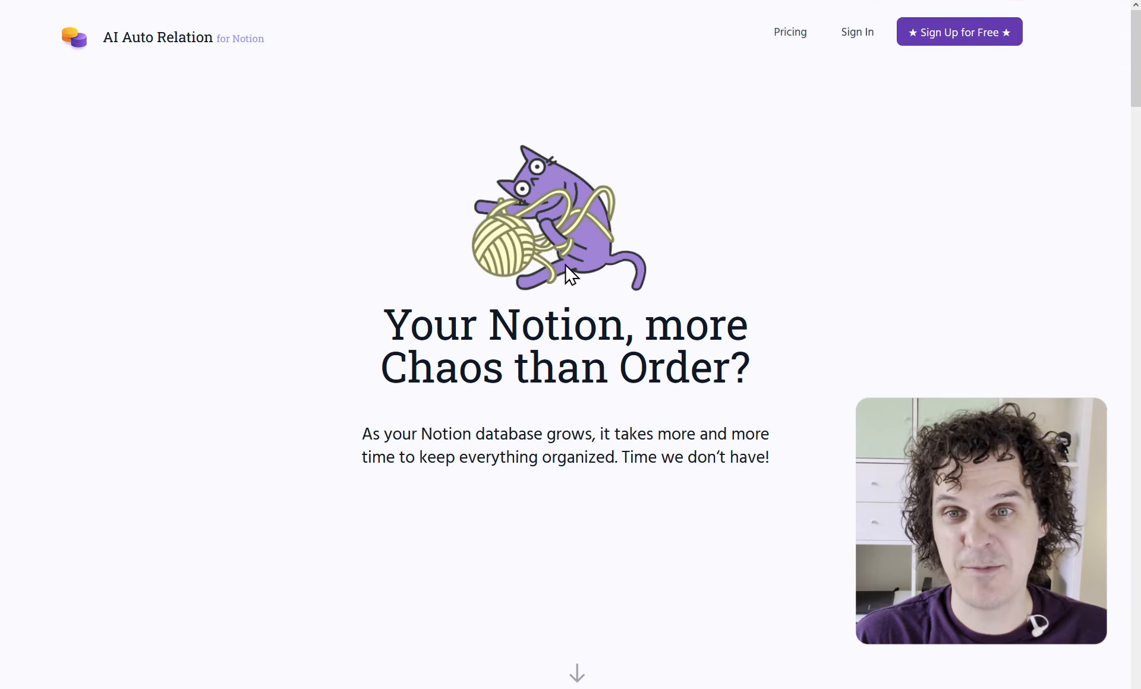
click(969, 40)
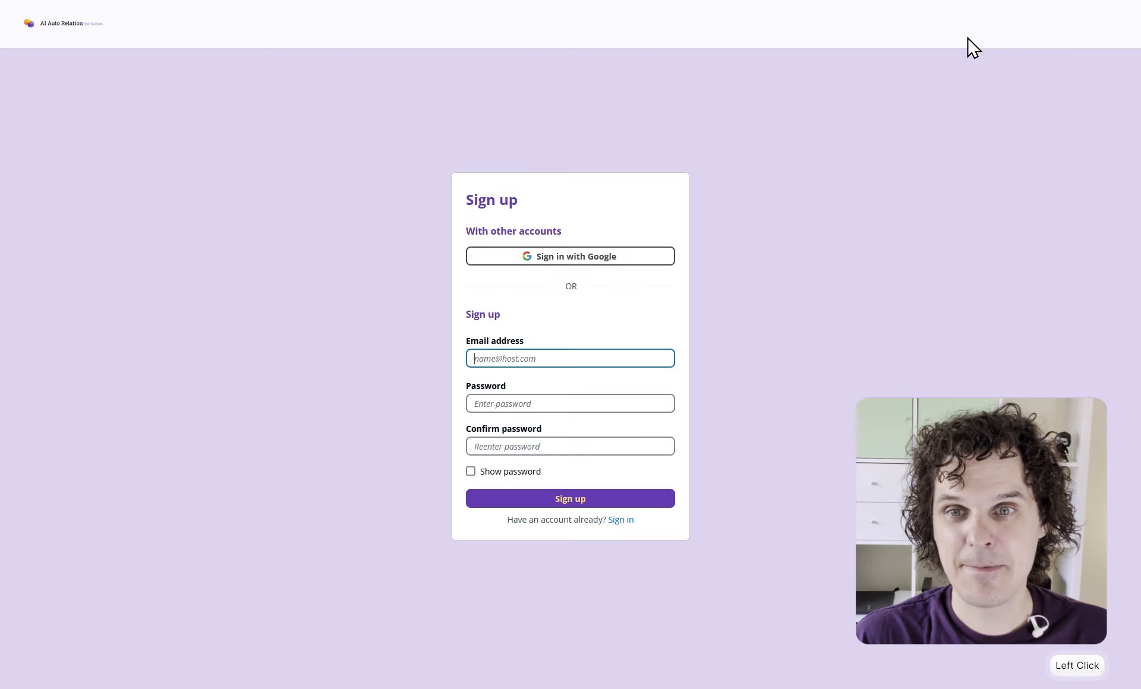
key(ctrl+v)
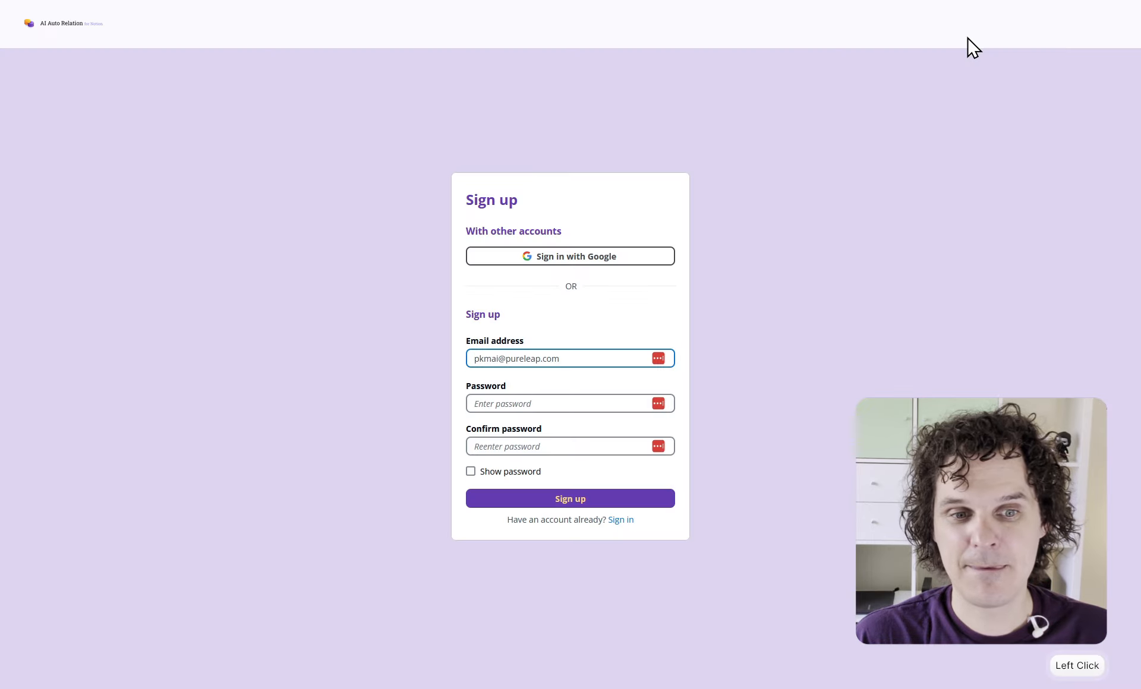
click(544, 257)
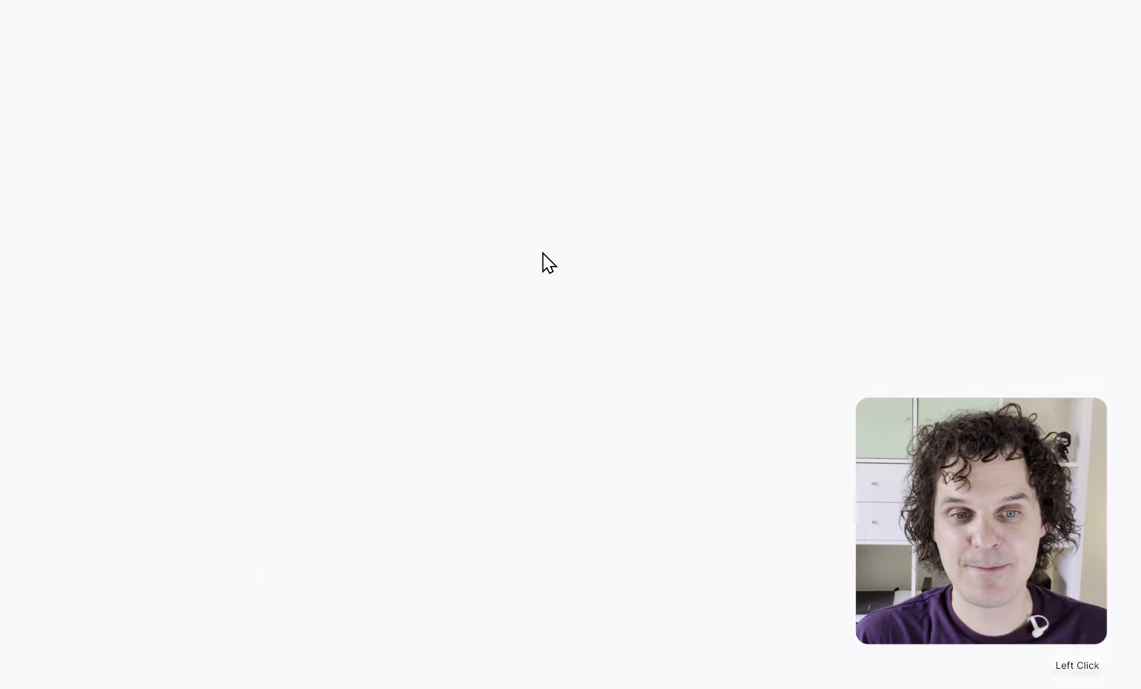
click(638, 326)
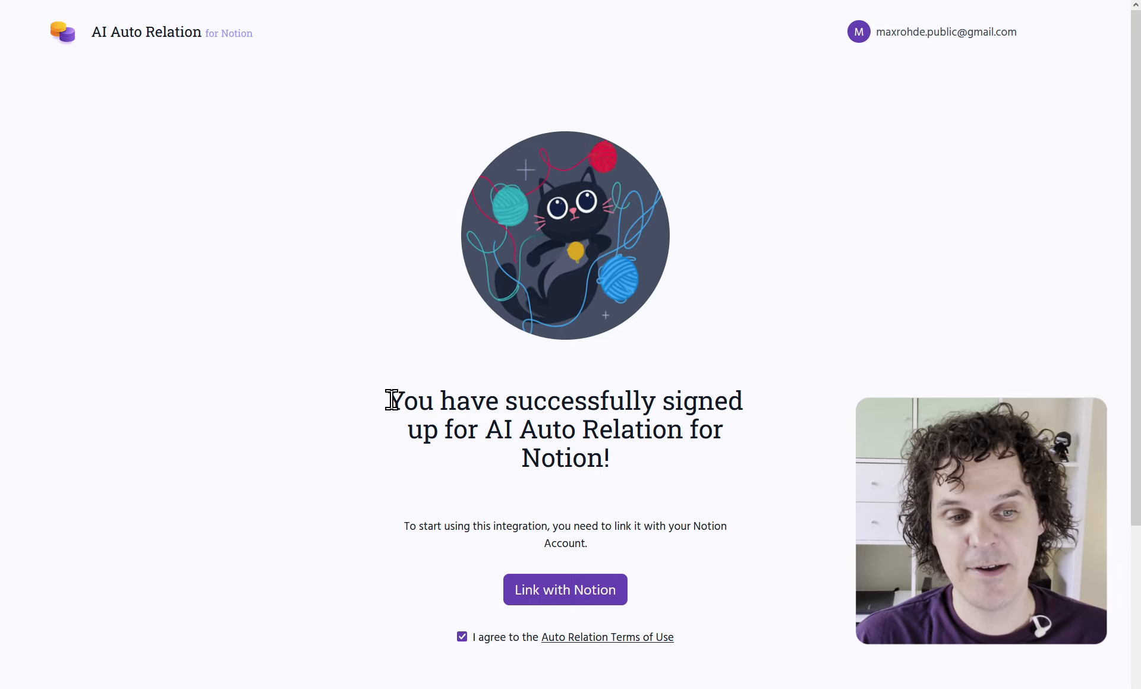
Review the sign-up success message and start linking the Notion account
drag(387, 400, 615, 453)
click(497, 489)
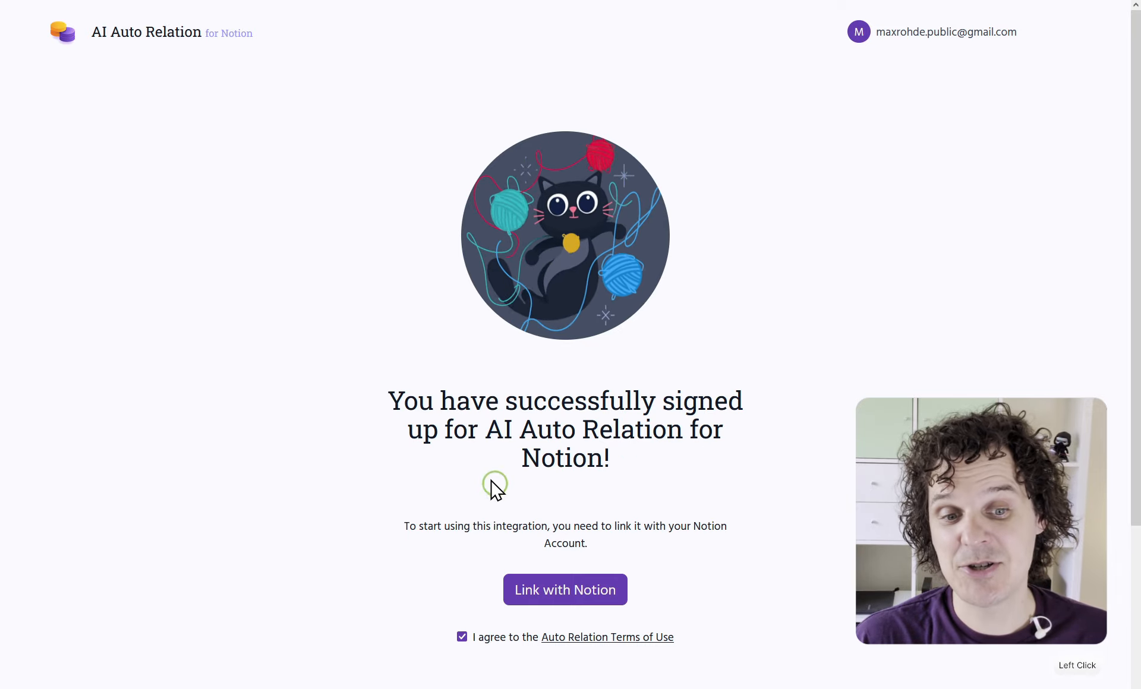
drag(471, 526, 529, 528)
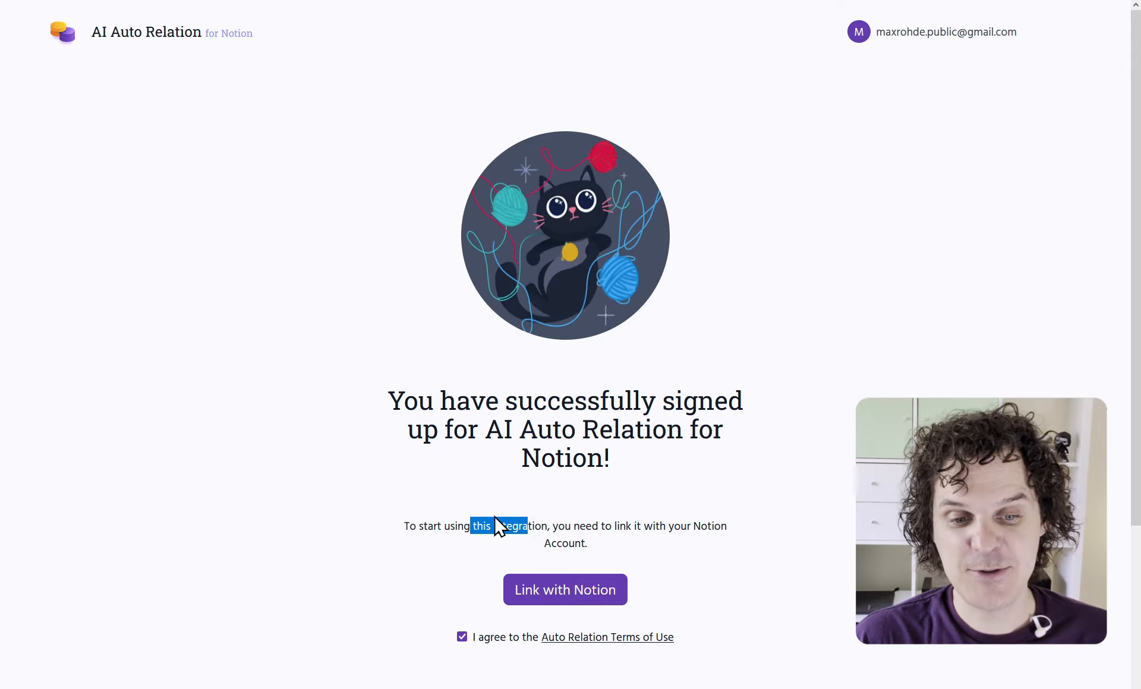
click(568, 591)
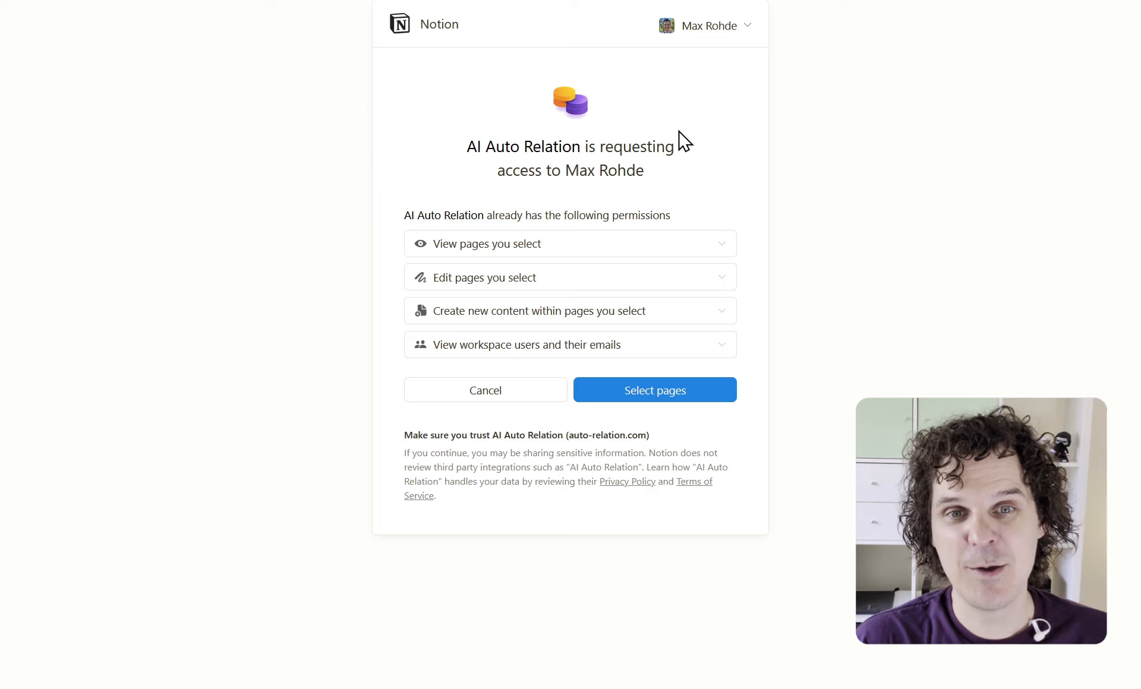
Pick the AI Auto Relation Demo workspace, share the whole workspace including Recipes and Tags, and allow access
click(708, 30)
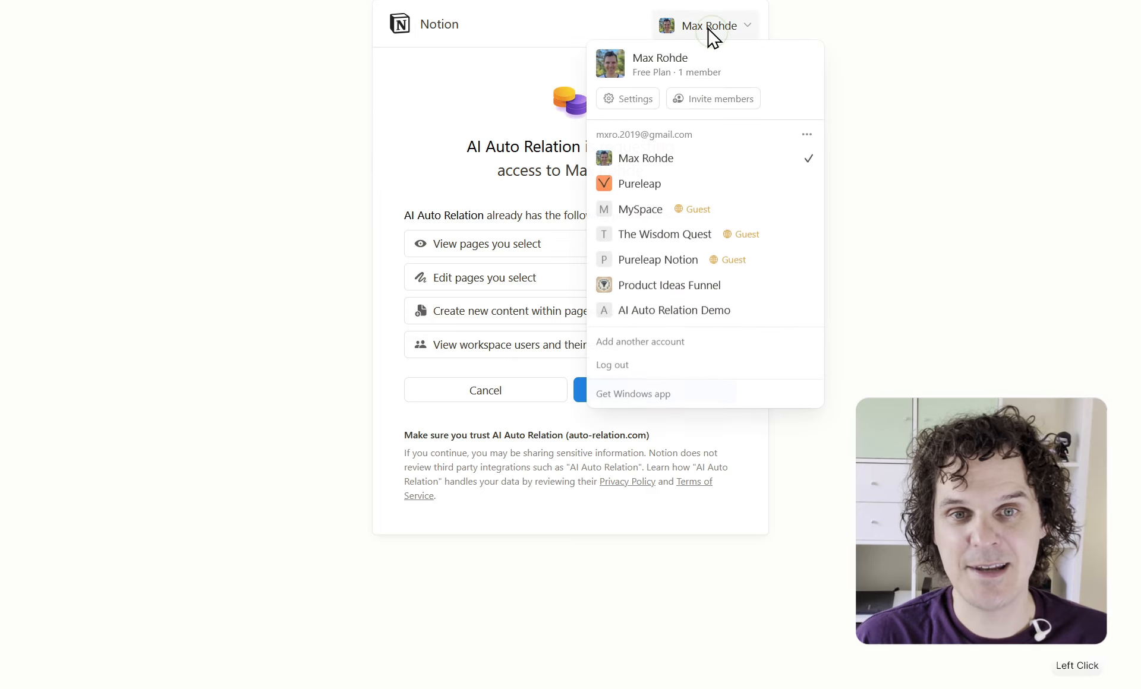
click(693, 311)
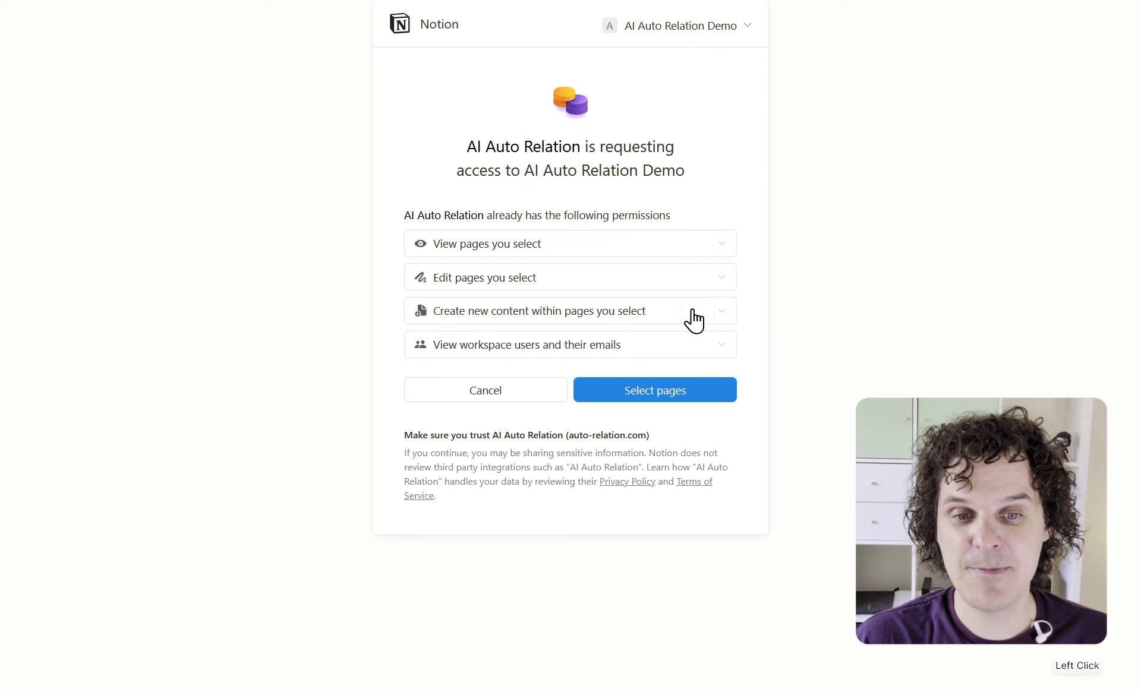
click(648, 392)
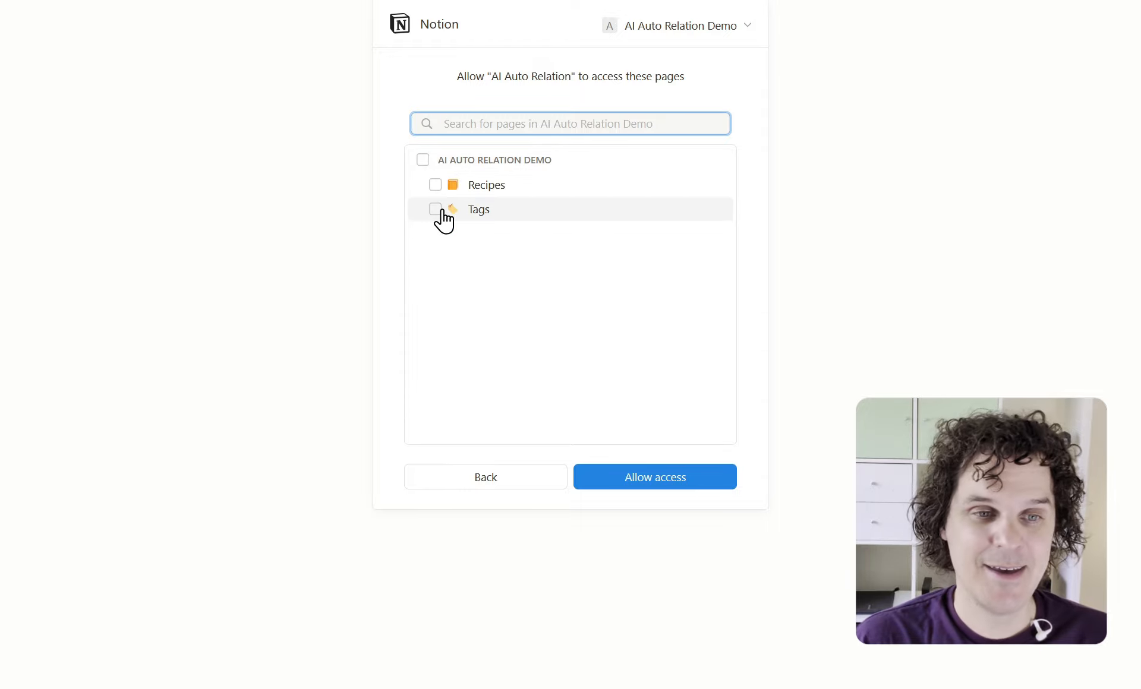
click(422, 160)
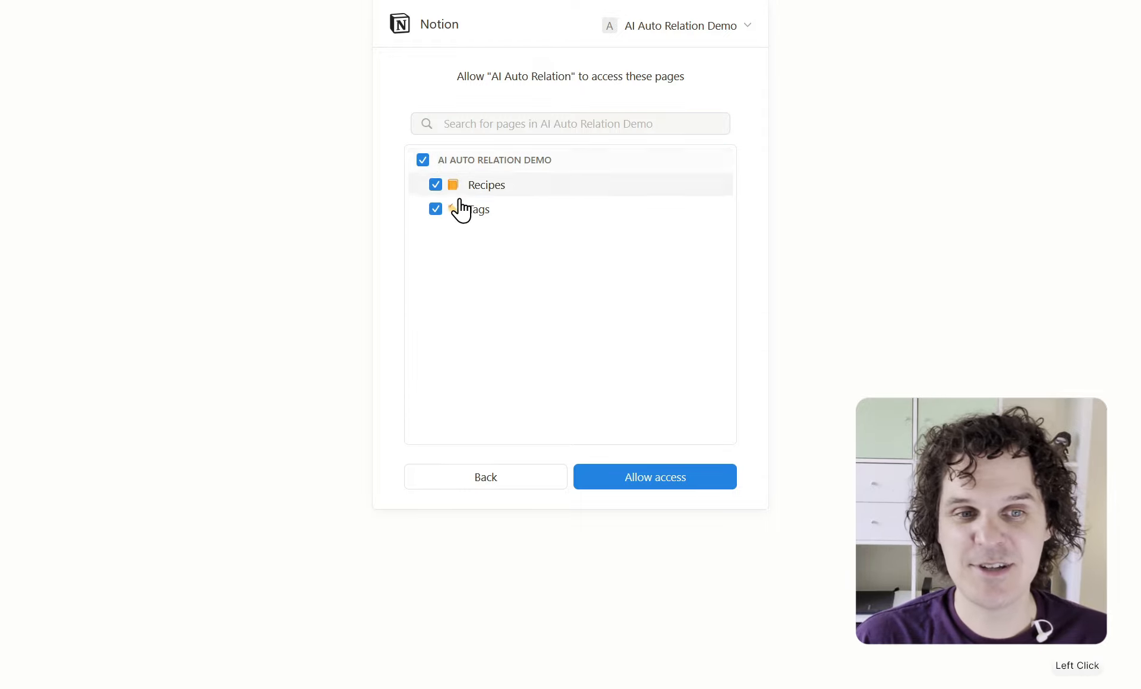
click(684, 482)
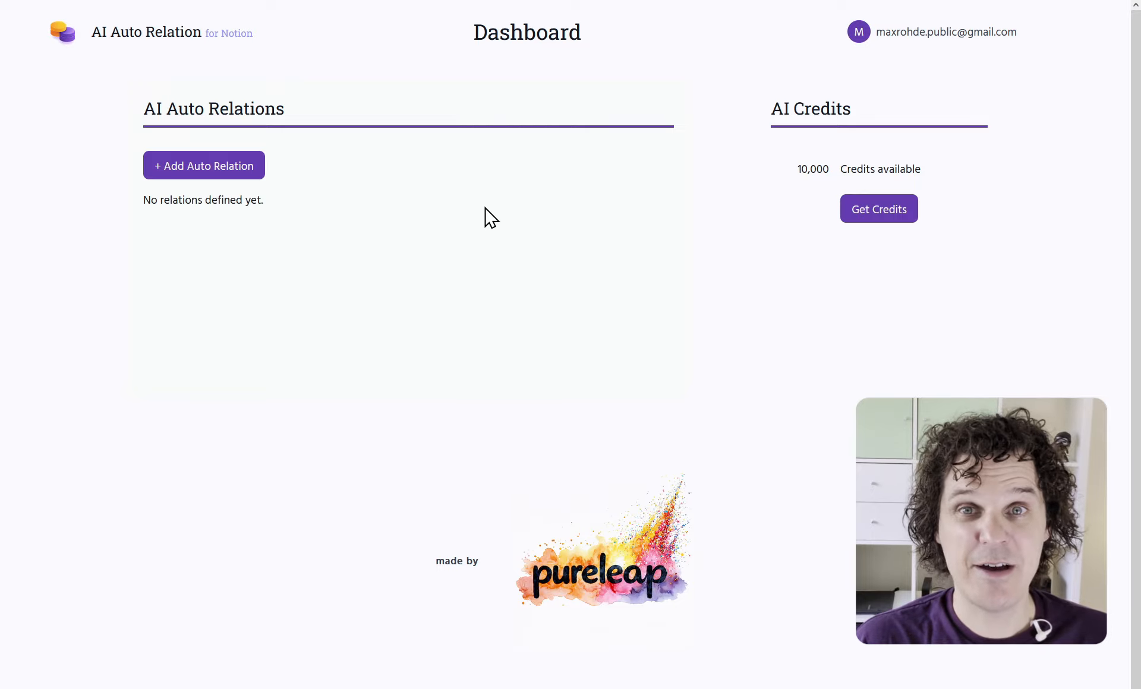
Start a new auto relation and look over its Source Database and Target Database sections
click(201, 169)
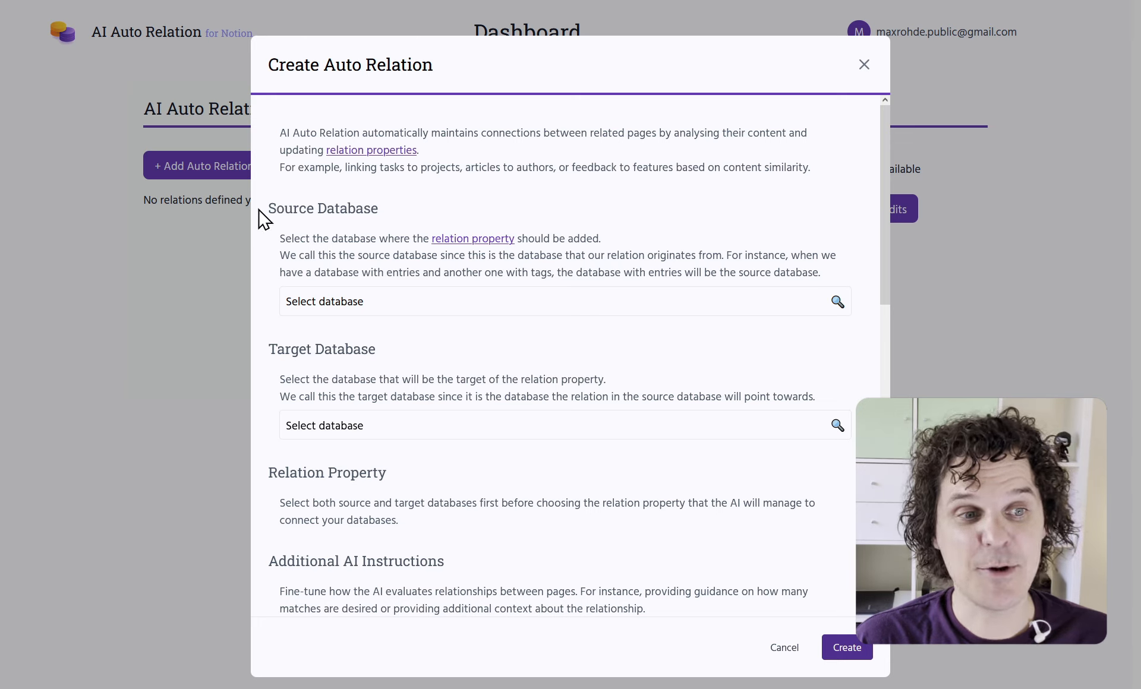
drag(268, 206, 389, 223)
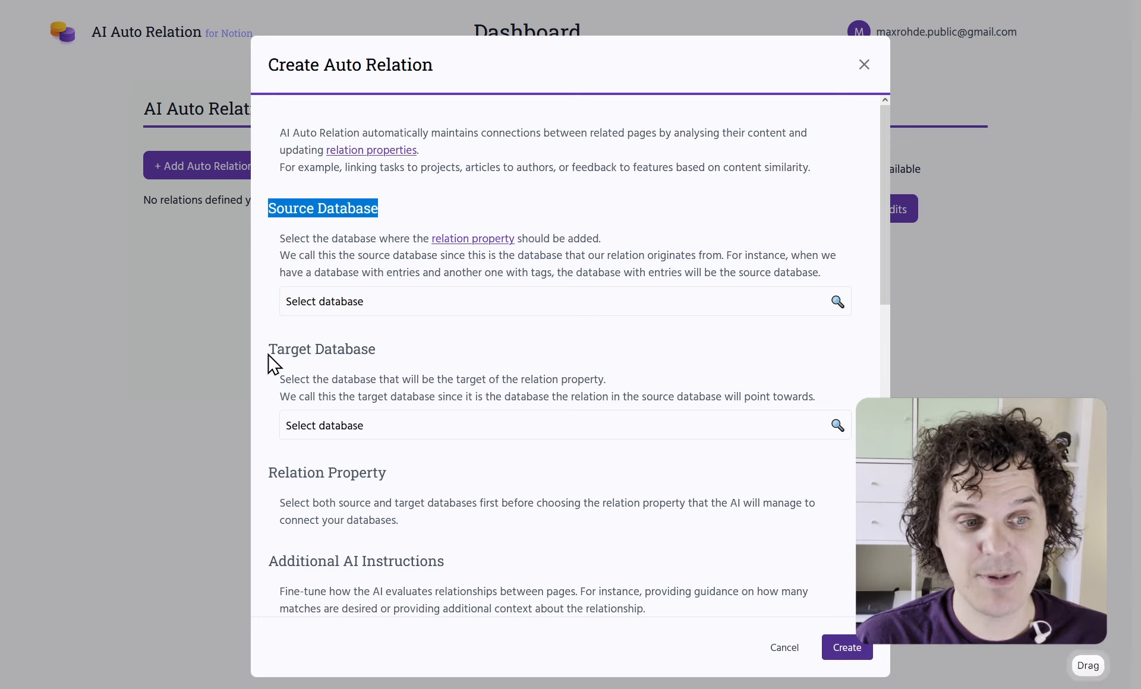
drag(270, 357, 400, 363)
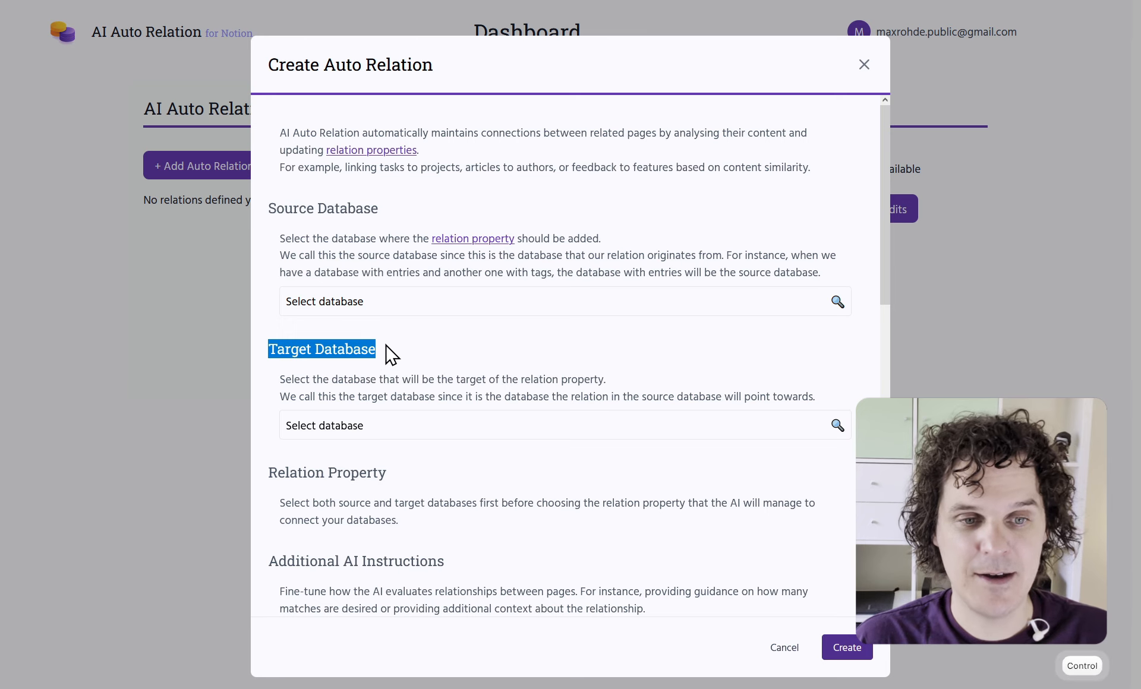
key(ctrl+Tab)
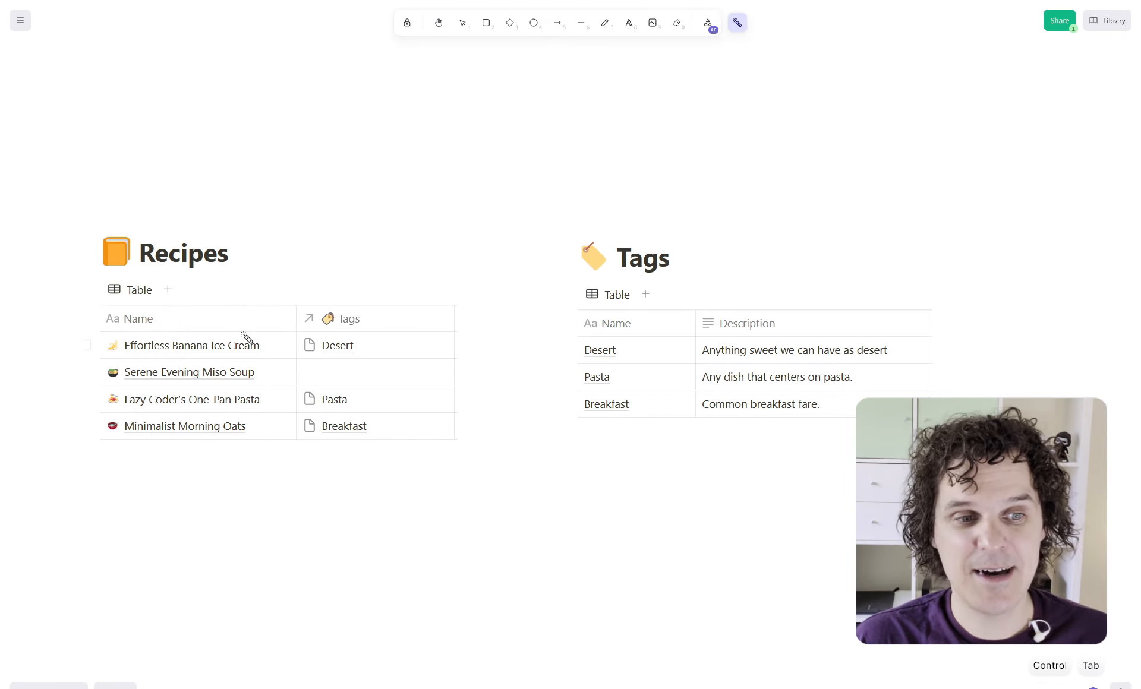
On the sketch, trace the Recipes table's Desert tag into the Tags table
mouse_move(465, 344)
mouse_down()
mouse_move(415, 288)
mouse_move(257, 377)
mouse_move(446, 458)
mouse_move(331, 256)
mouse_move(342, 479)
mouse_up()
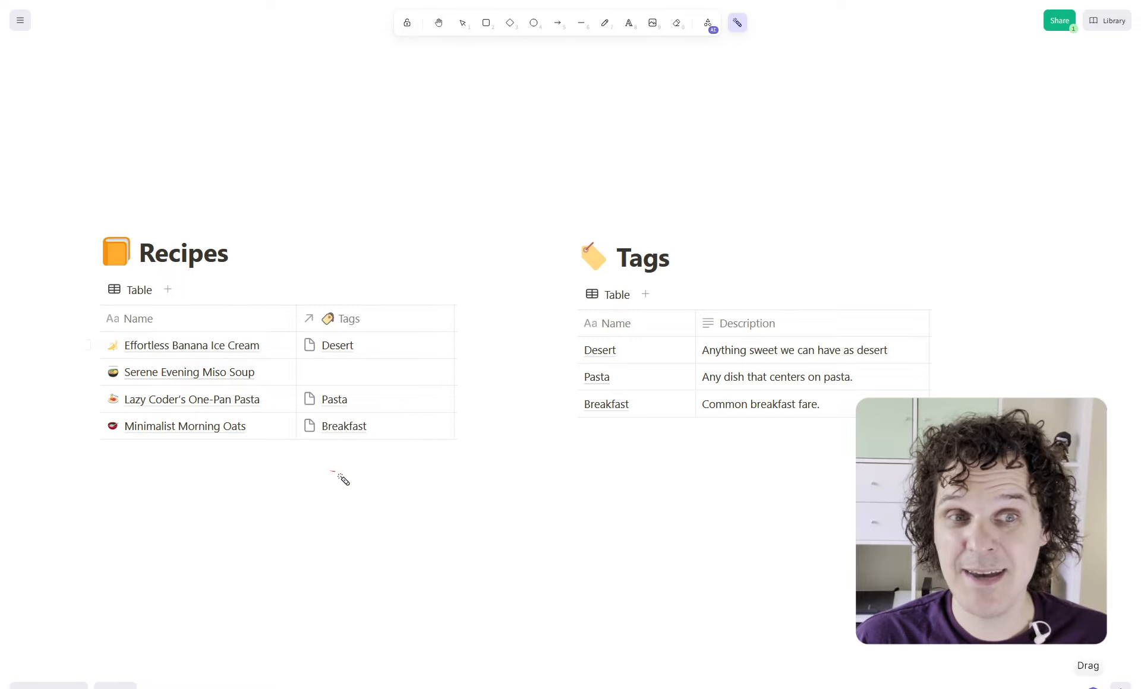
mouse_move(243, 251)
mouse_down()
mouse_move(94, 262)
mouse_move(224, 222)
mouse_move(240, 266)
mouse_up()
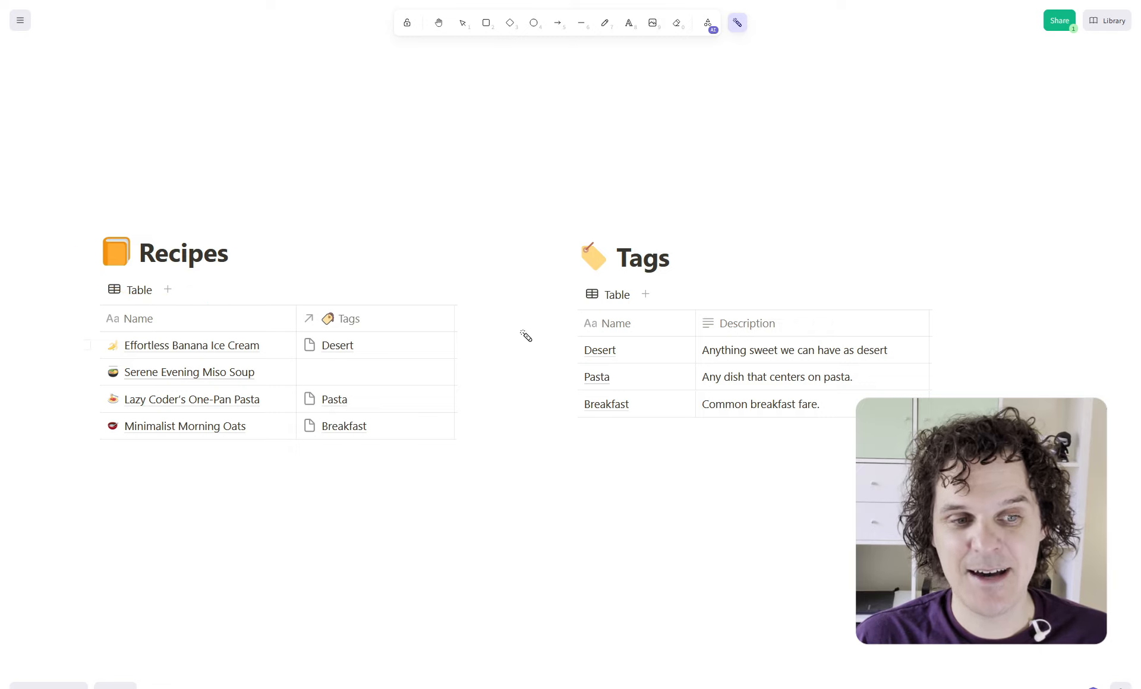
mouse_move(369, 351)
mouse_down()
mouse_move(430, 347)
mouse_move(543, 311)
mouse_move(559, 334)
mouse_up()
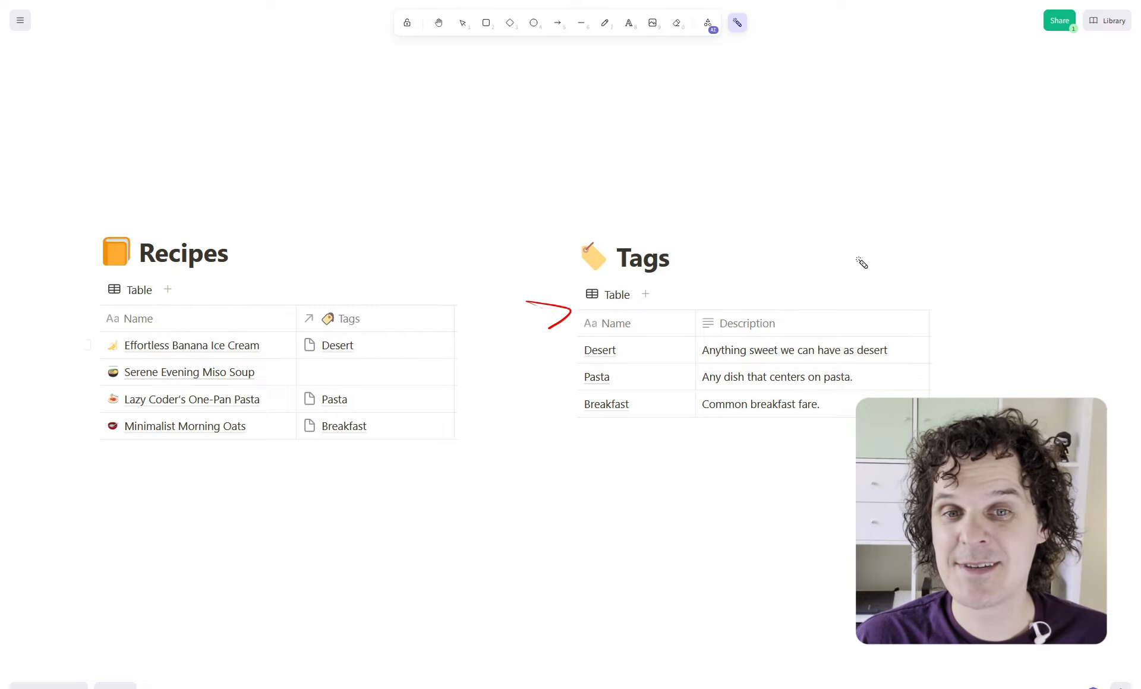
mouse_move(838, 223)
mouse_down()
mouse_move(657, 209)
mouse_move(873, 517)
mouse_move(778, 243)
mouse_up()
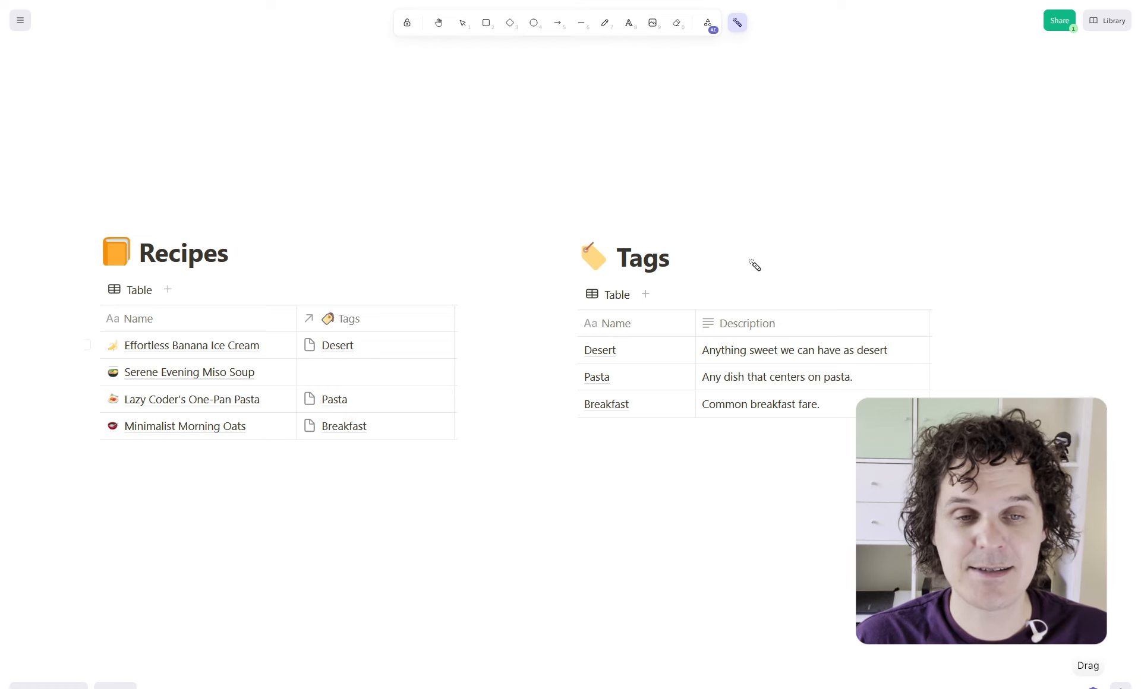
key(ctrl+Tab)
Choose Recipes as the source database and Tags as the target database
click(350, 302)
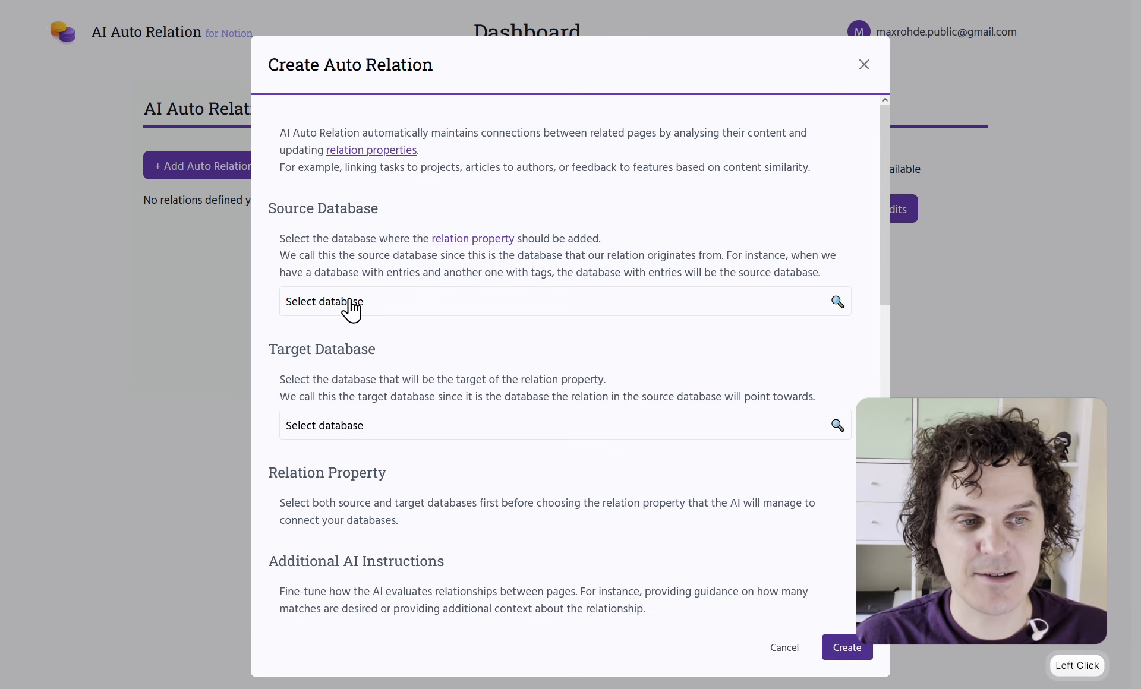
click(350, 302)
click(487, 361)
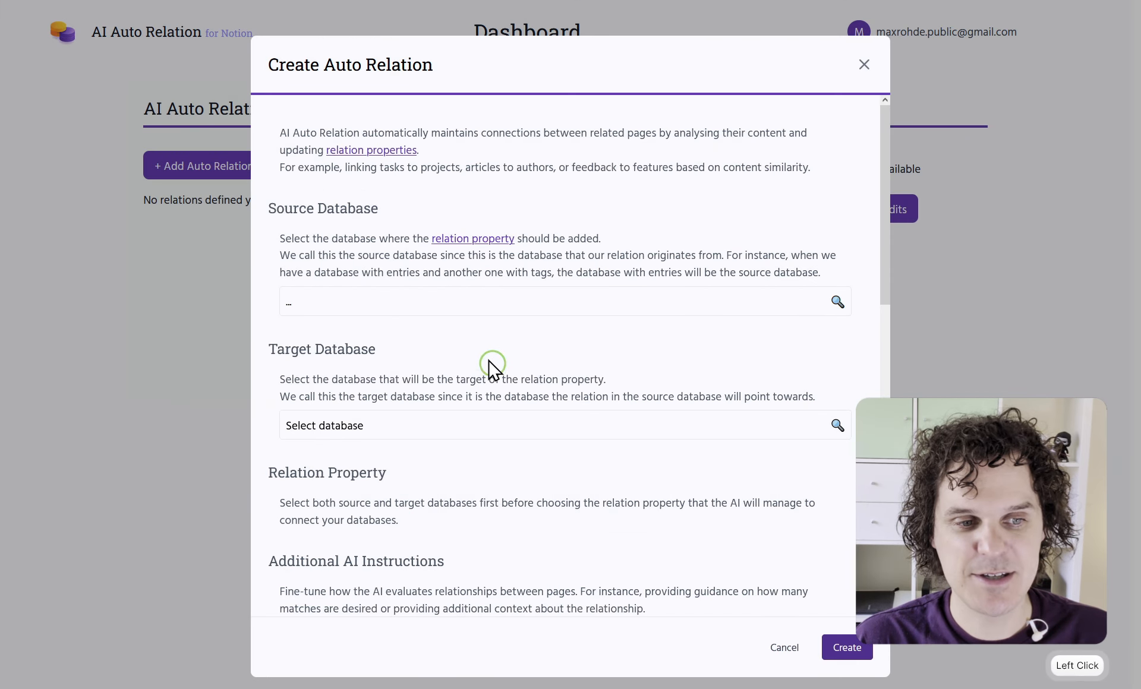
click(360, 427)
click(476, 393)
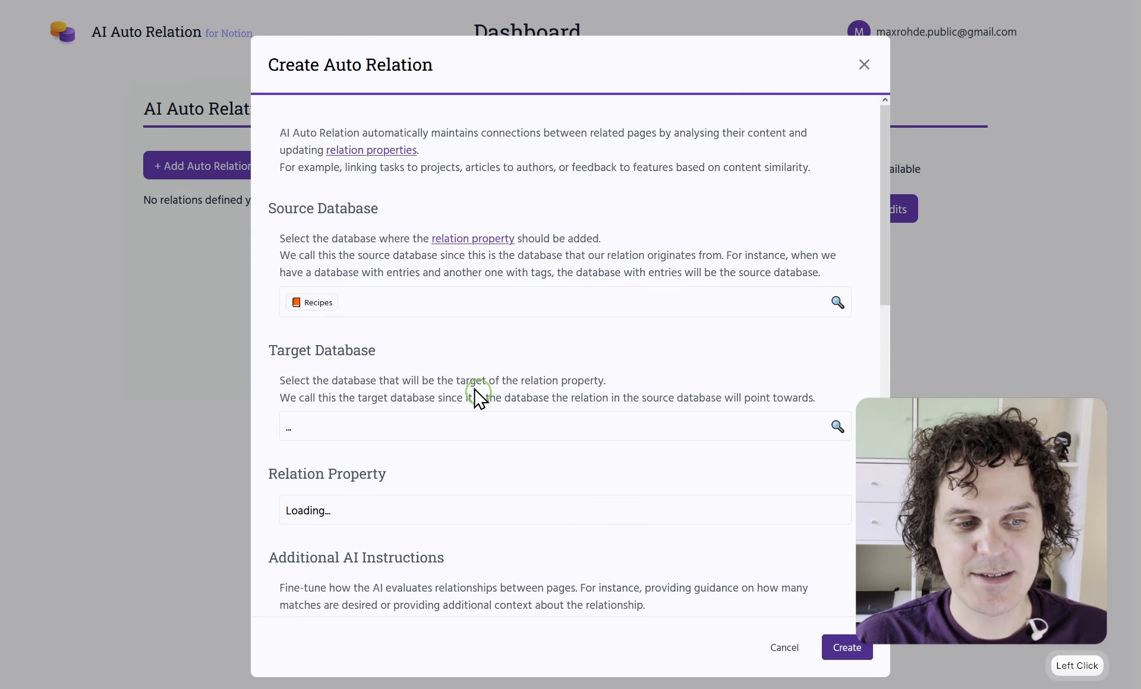
scroll(479, 399, down, 2)
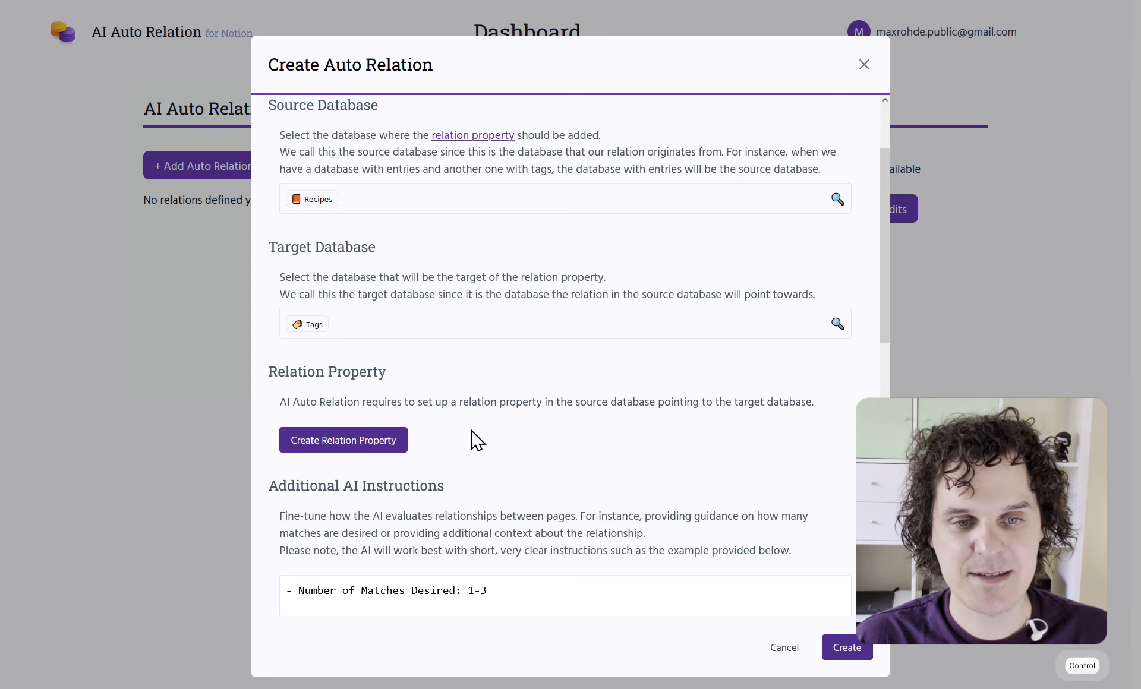
Point out the Tags column on the sketch, then move on to the Notion Tags page
key(ctrl+Tab)
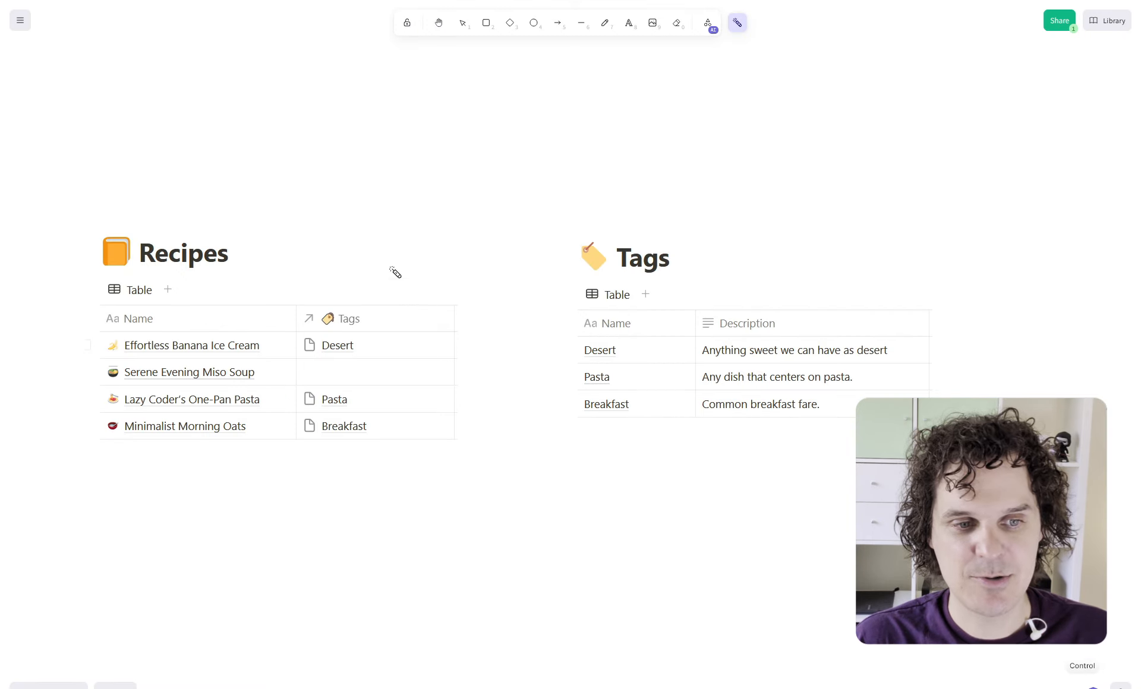
mouse_move(395, 272)
mouse_down()
mouse_move(255, 365)
mouse_move(415, 280)
mouse_up()
key(ctrl+Tab)
key(ctrl+Tab)
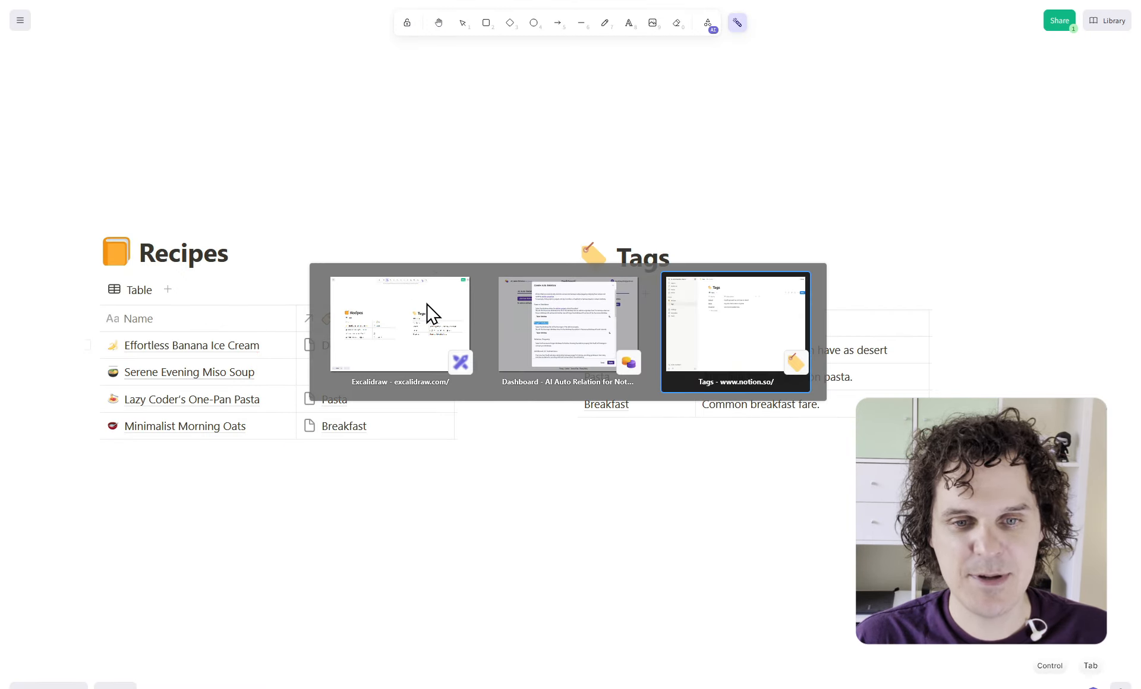
Create a relation property named Tags on the Recipes database from the auto relation form
click(83, 186)
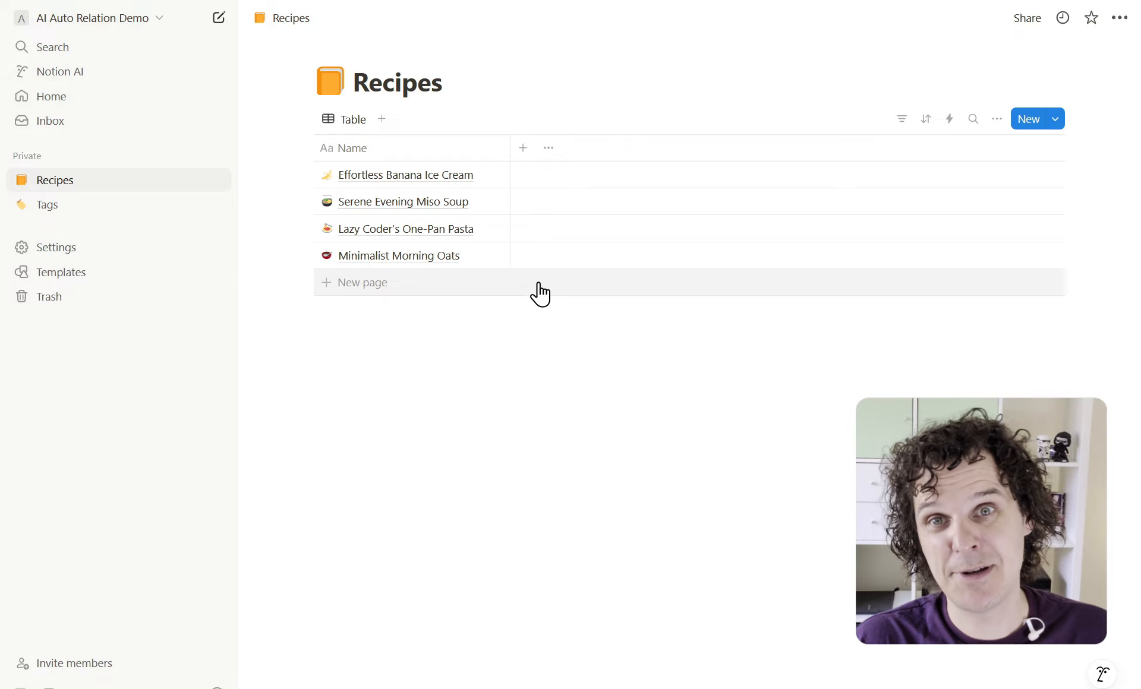
key(ctrl+Tab)
key(ctrl+Tab)
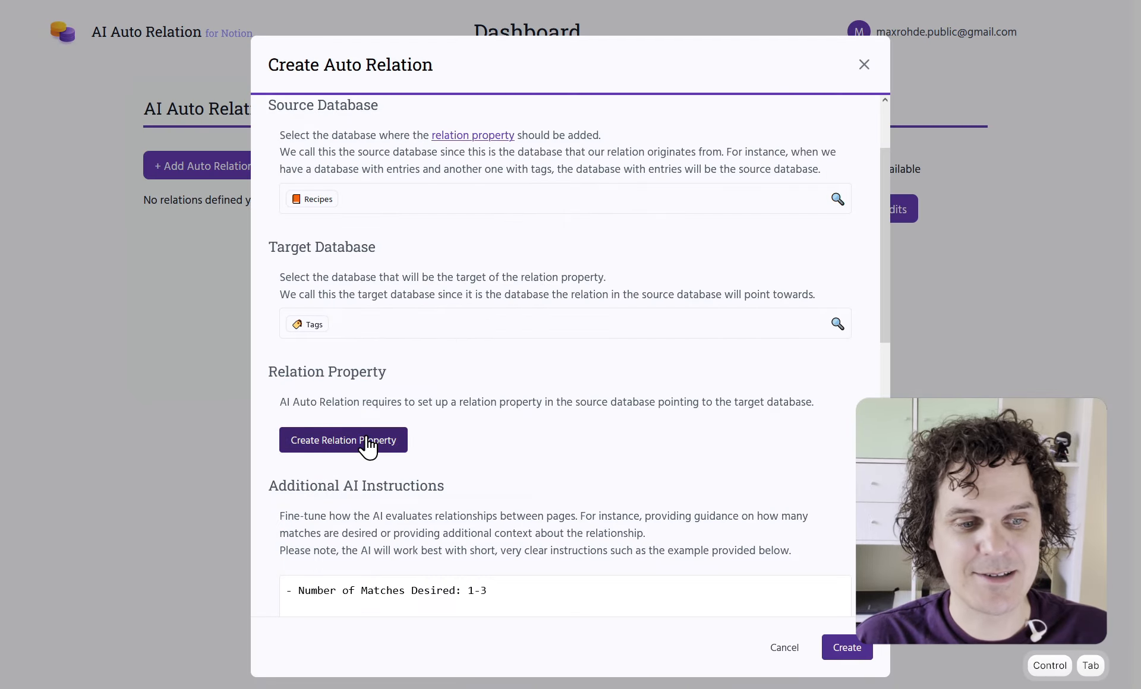
click(366, 441)
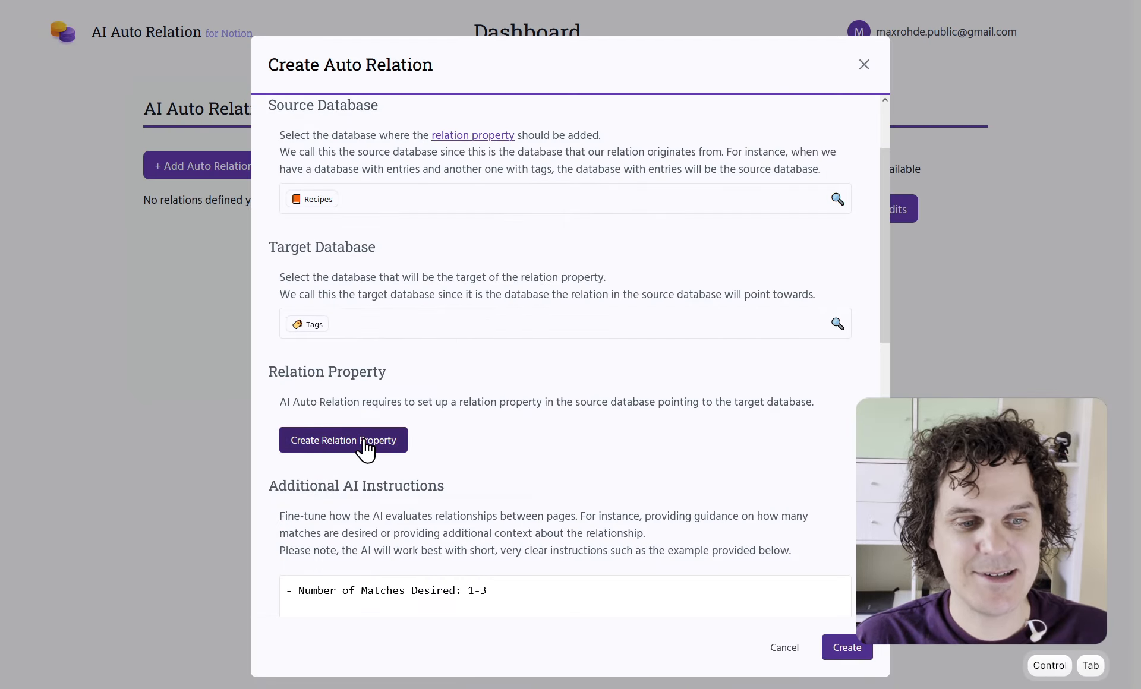
click(326, 370)
drag(326, 369, 278, 369)
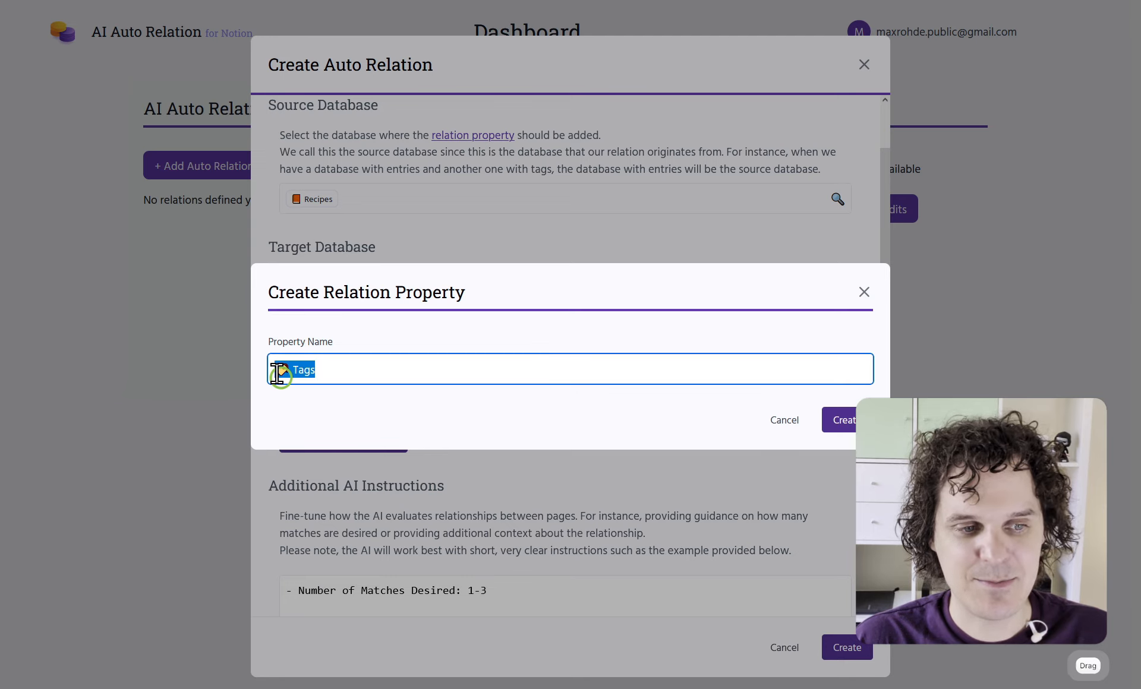
click(853, 427)
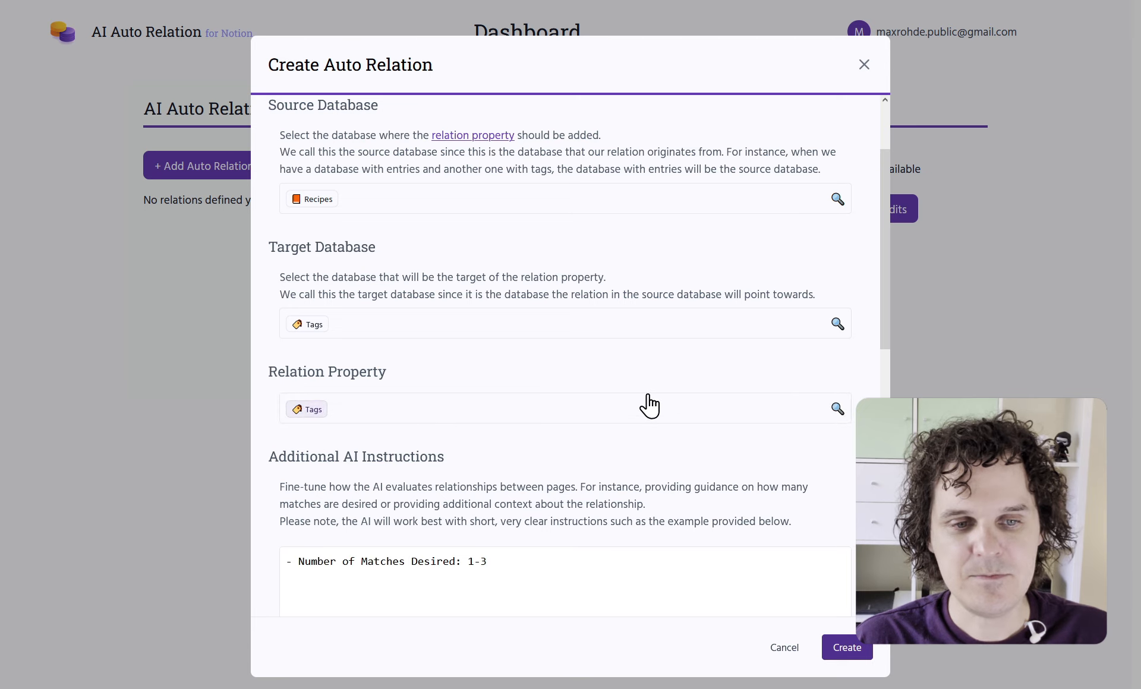
key(ctrl+Tab)
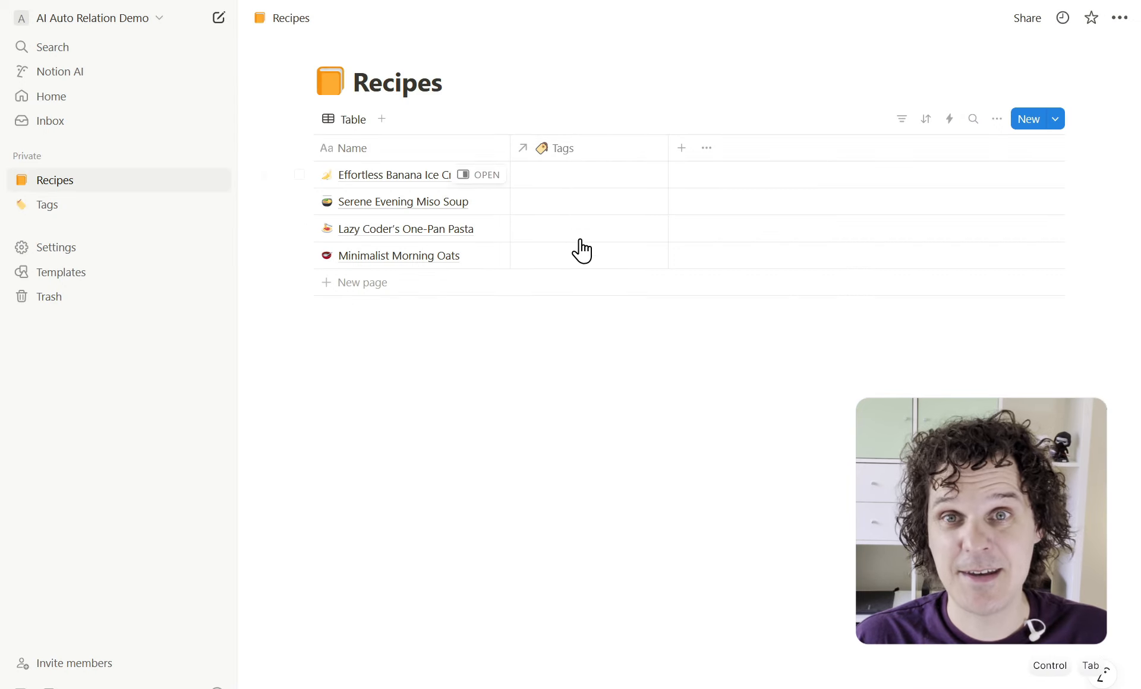
Return to the Create Auto Relation form and look over its Recipes-to-Tags settings
key(ctrl+Tab)
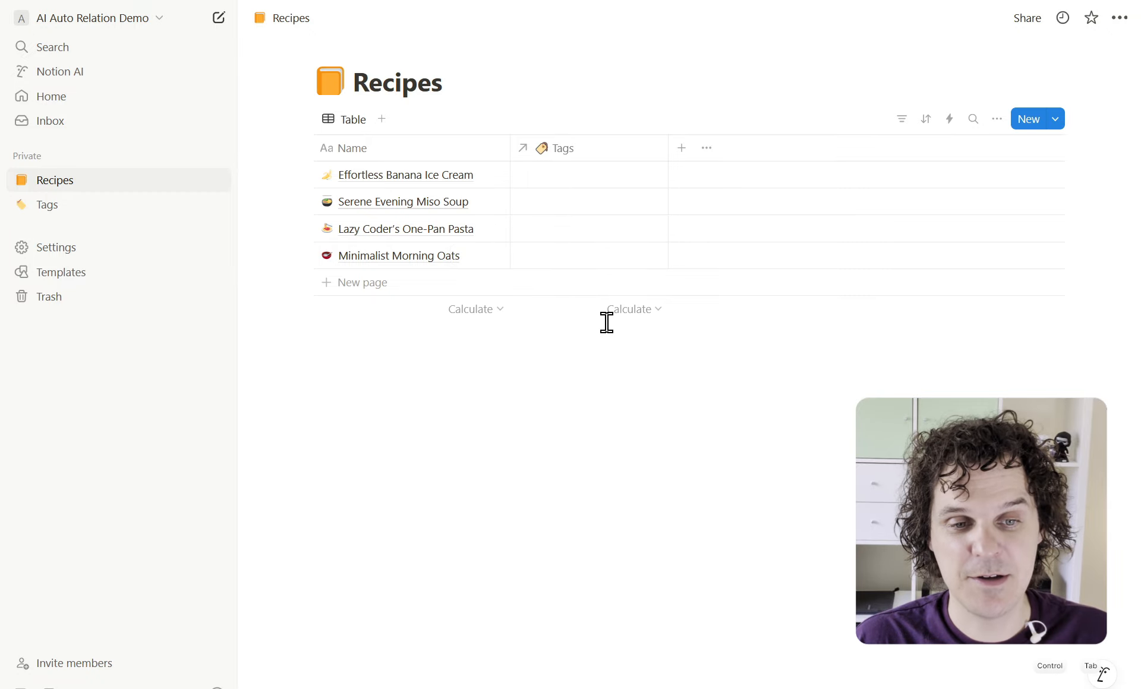
scroll(575, 305, down, 3)
scroll(573, 304, up, 5)
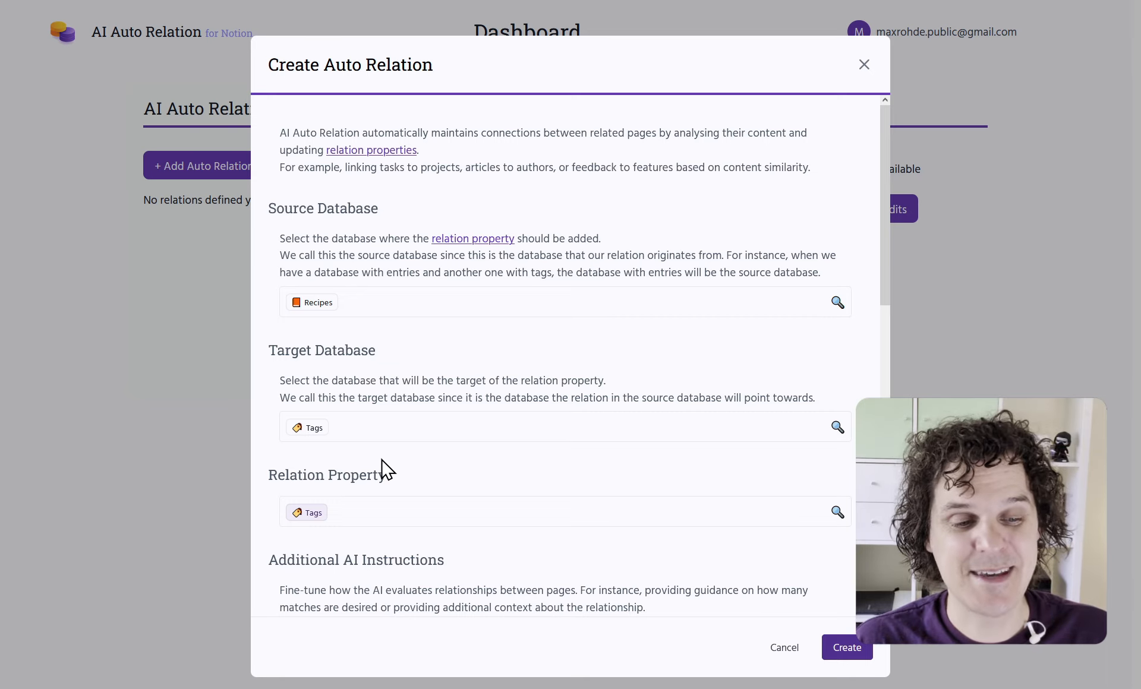
Enter 'Number of Matches Desired: 0-1' under Additional AI Instructions
scroll(381, 464, down, 5)
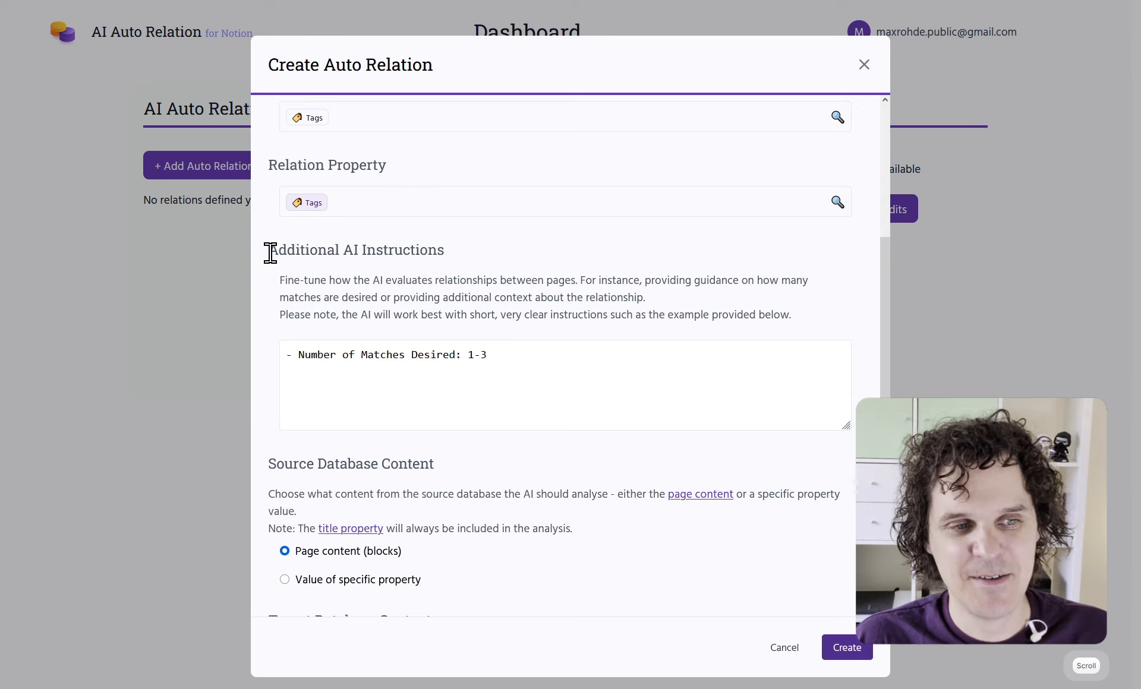
drag(269, 253, 457, 272)
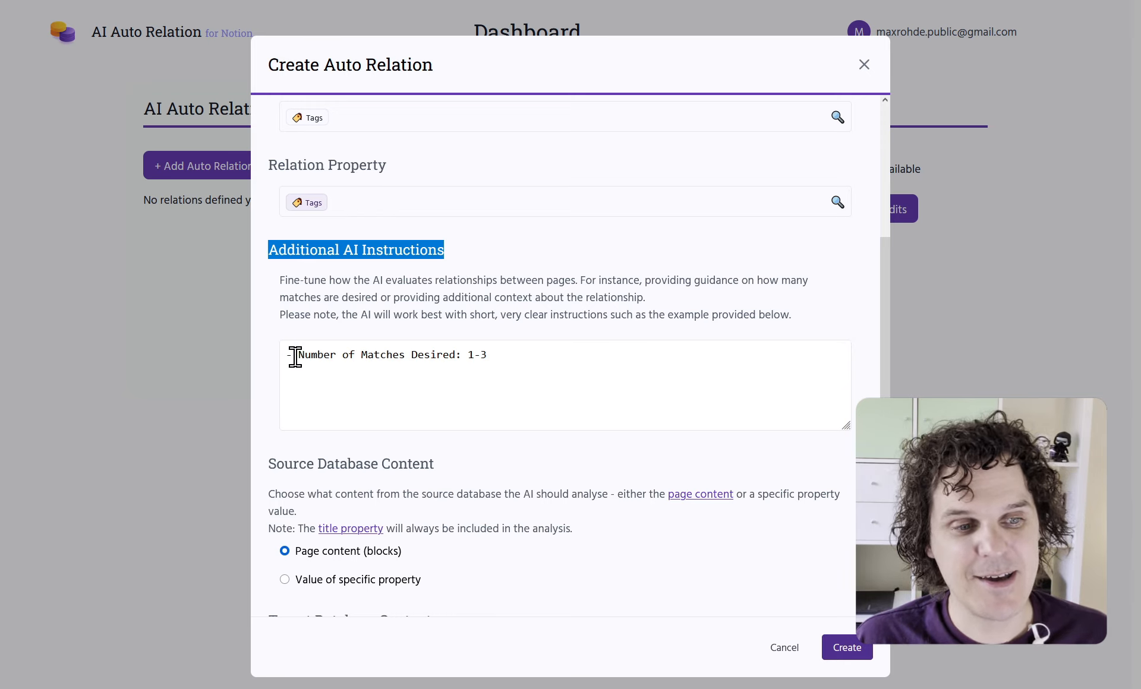
drag(298, 359, 488, 357)
click(466, 359)
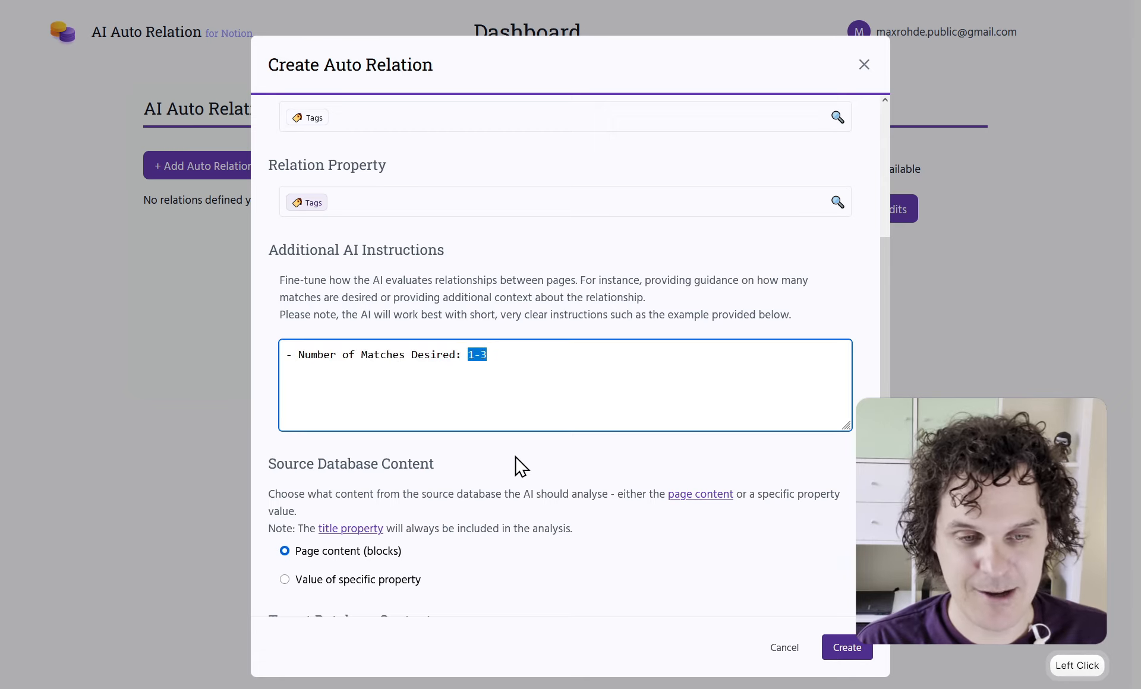
text(0-)
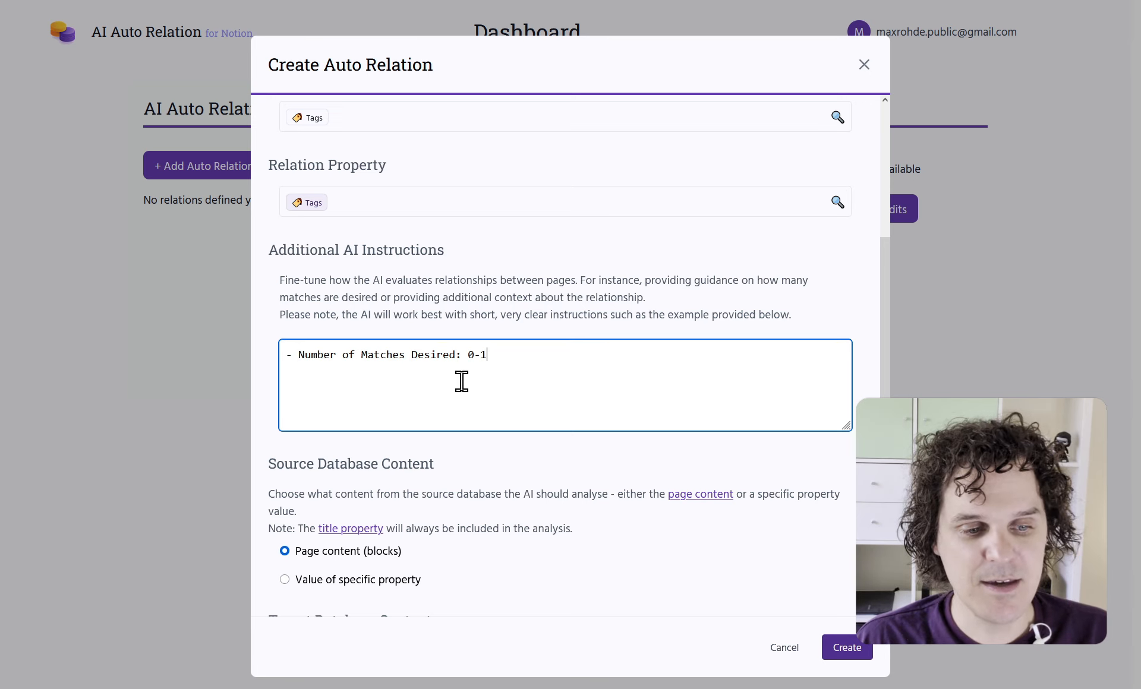
scroll(461, 381, down, 3)
click(269, 258)
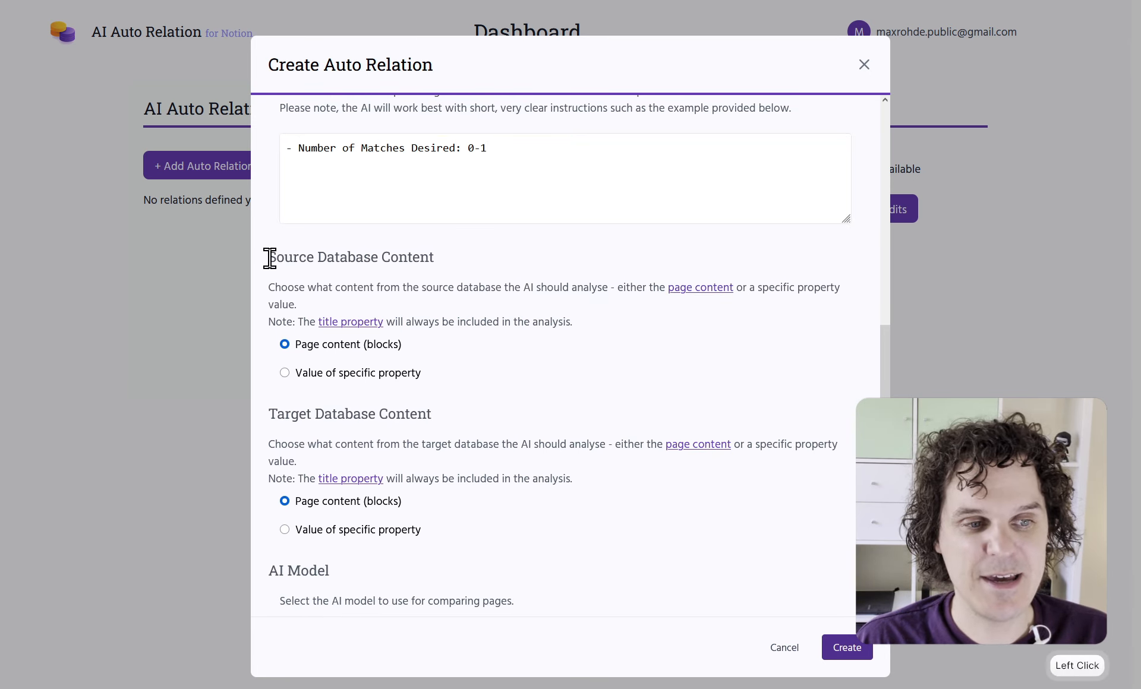
drag(270, 258, 433, 265)
drag(269, 413, 441, 417)
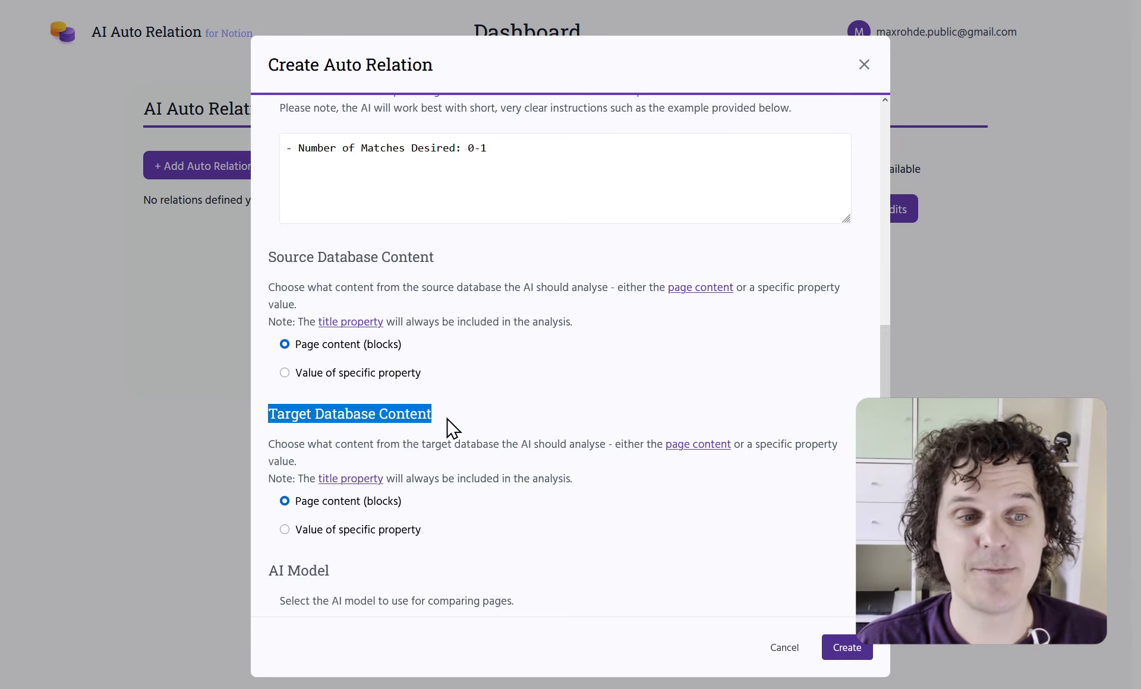
drag(269, 258, 440, 266)
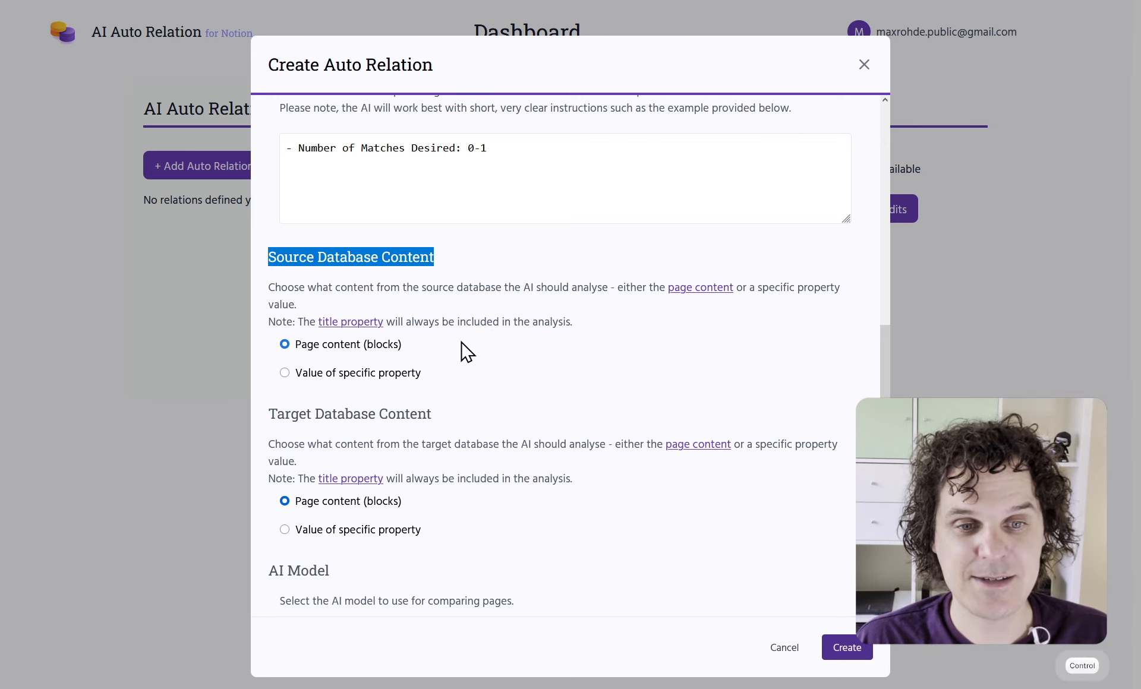
key(ctrl+Tab)
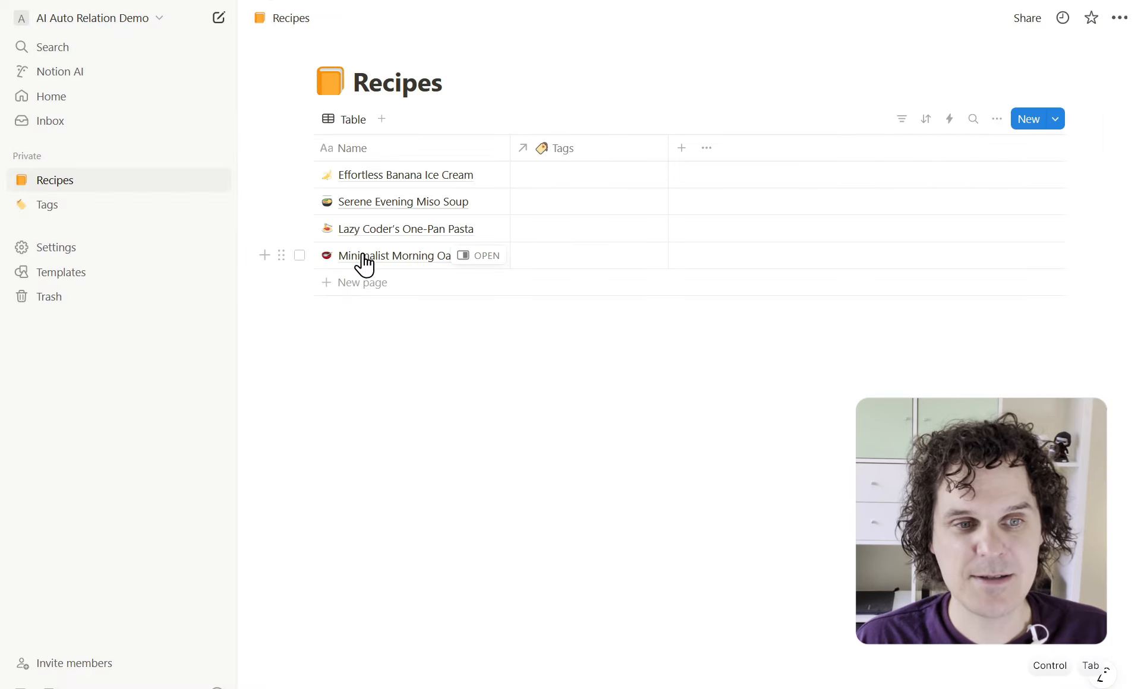
Open Serene Evening Miso Soup in a side peek and highlight its description paragraph
click(478, 202)
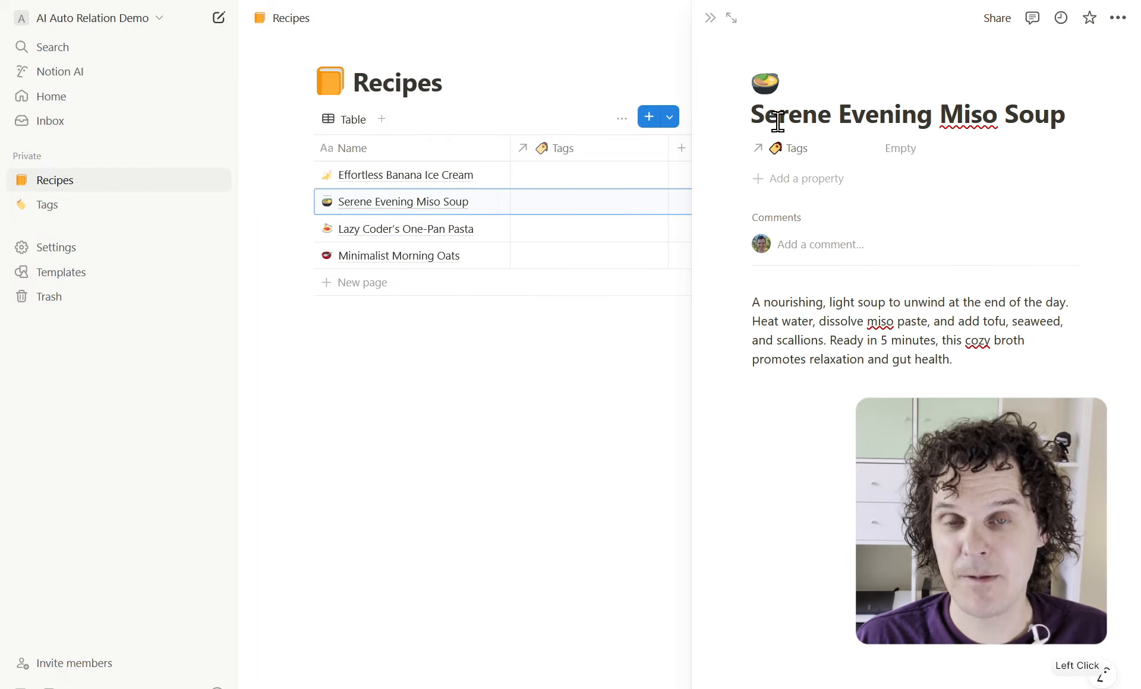
drag(966, 359, 752, 305)
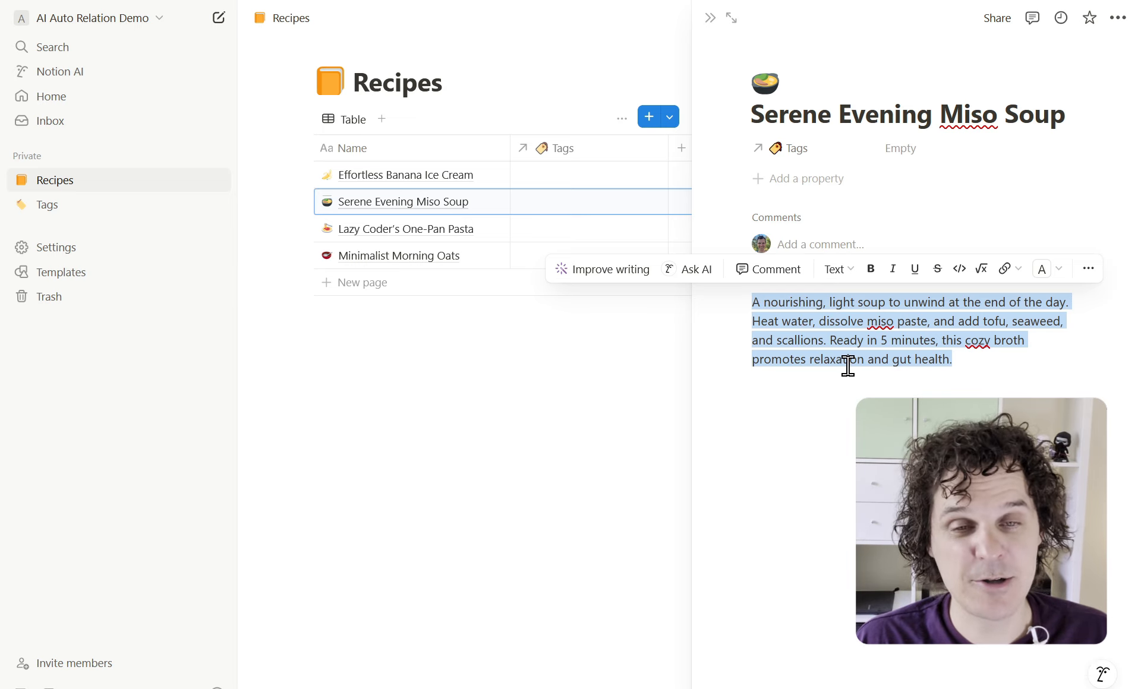
Return to the Create Auto Relation form and highlight the 'Page content (blocks)' source option
key(ctrl+Tab)
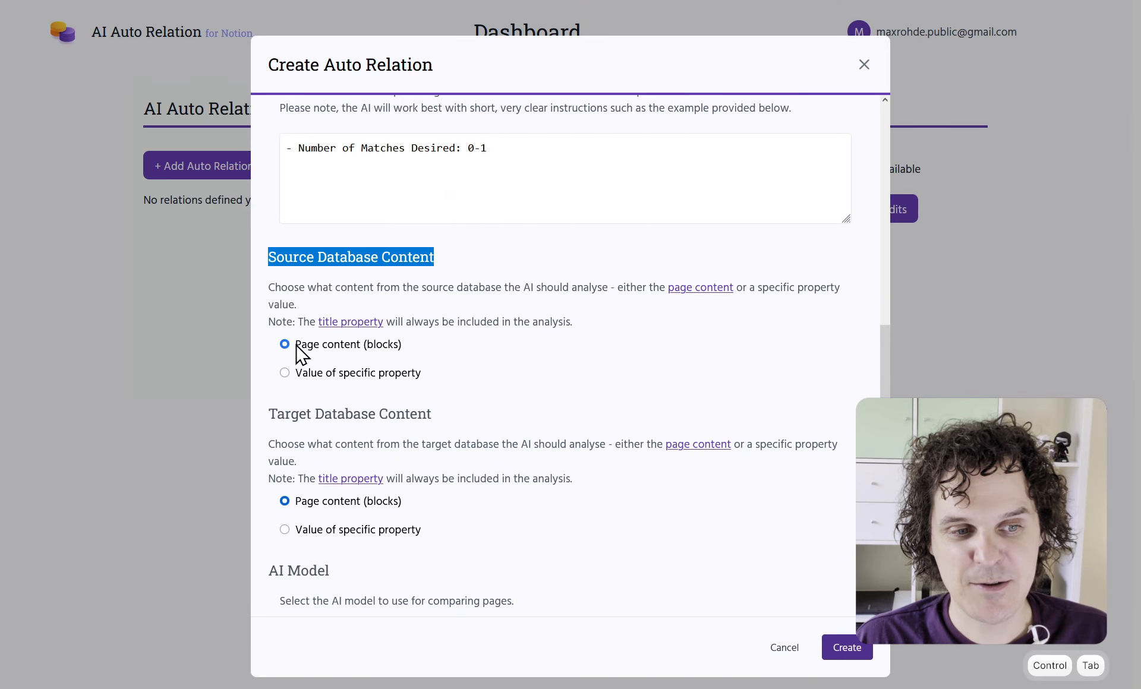
drag(297, 347, 410, 352)
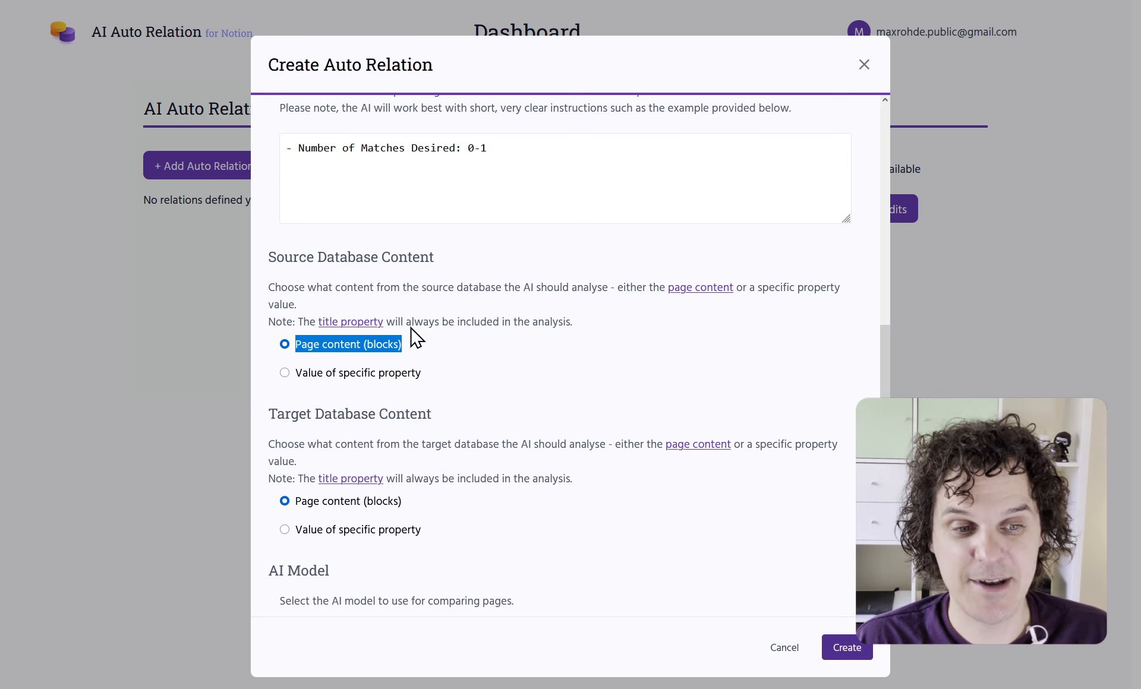
scroll(415, 337, down, 2)
Open the Notion Tags database and peek at the Pasta tag's description
key(ctrl+Tab)
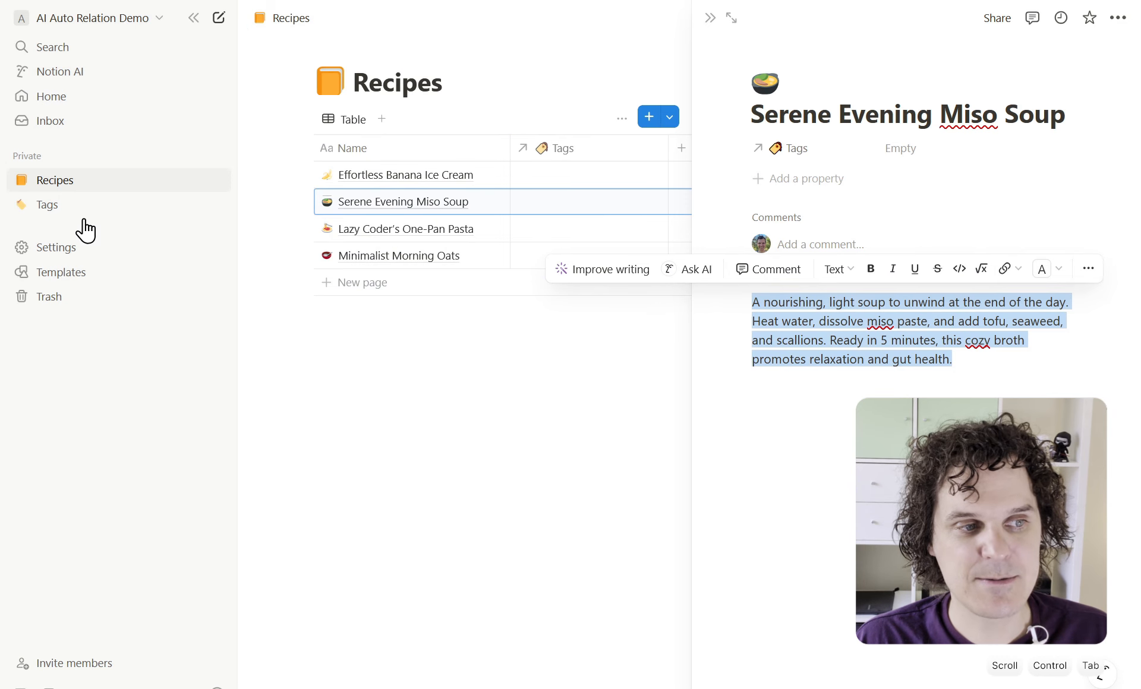
click(87, 220)
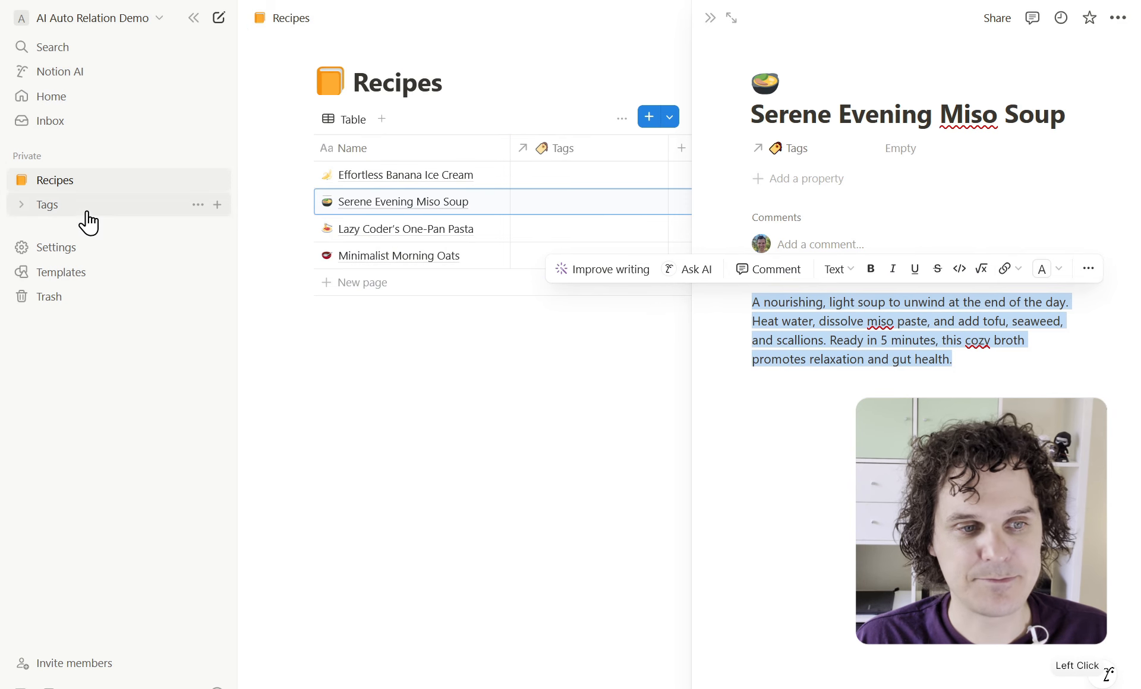
click(399, 203)
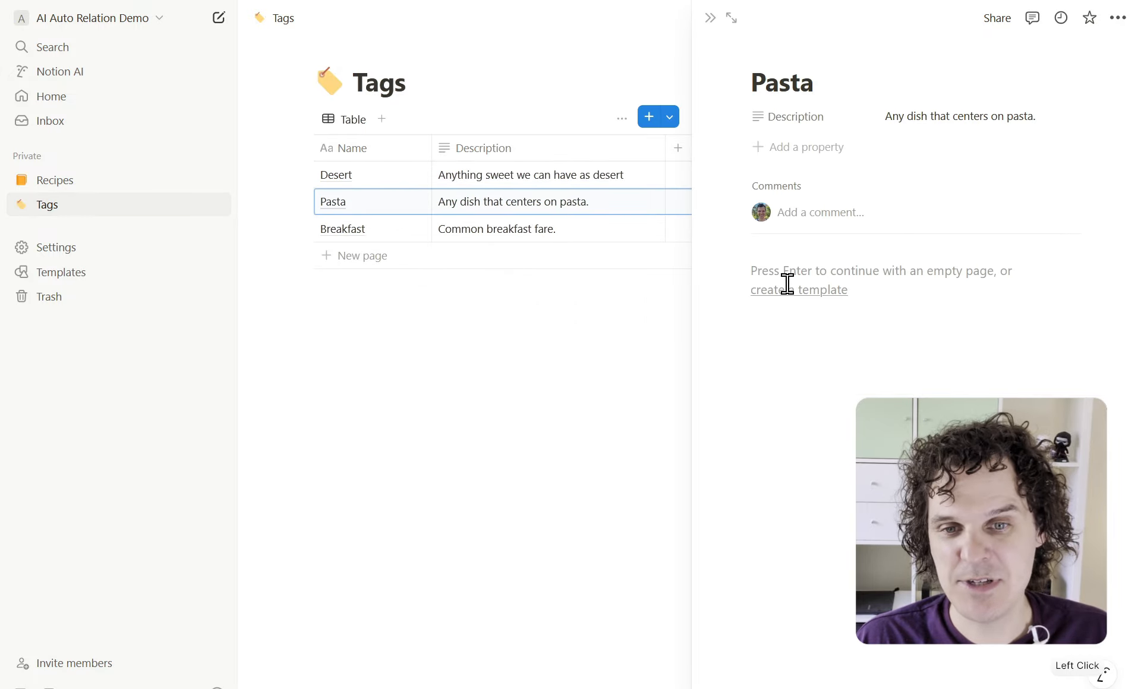
click(710, 19)
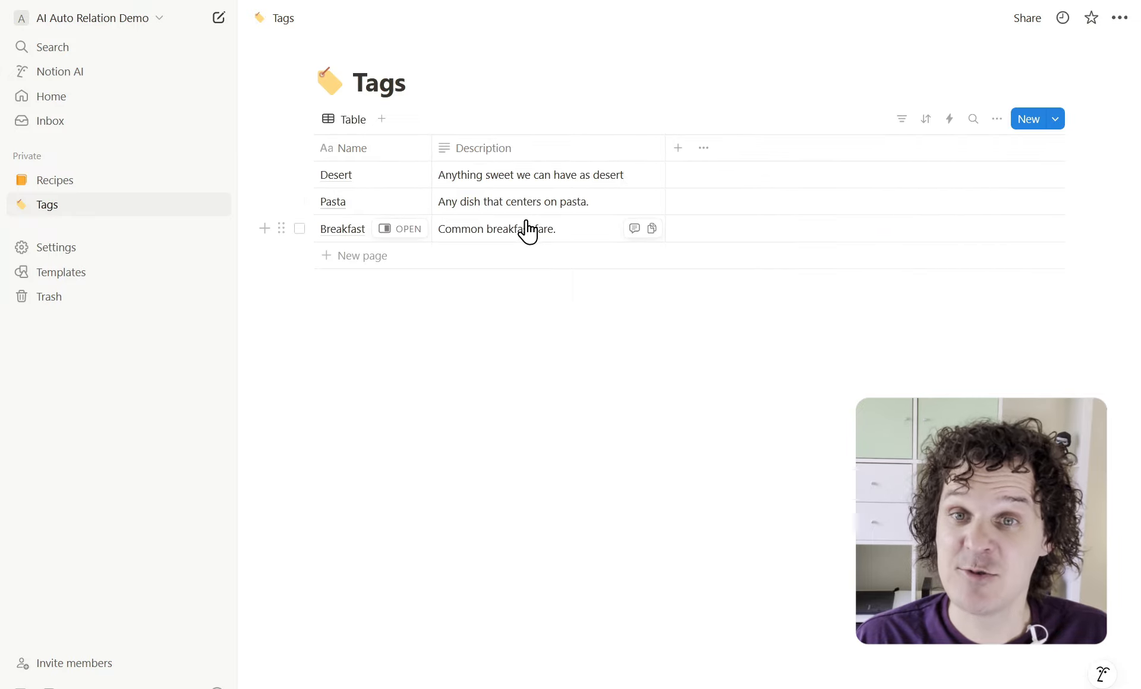
Set Target Database Content to the value of the Tags' Description property
key(ctrl+Tab)
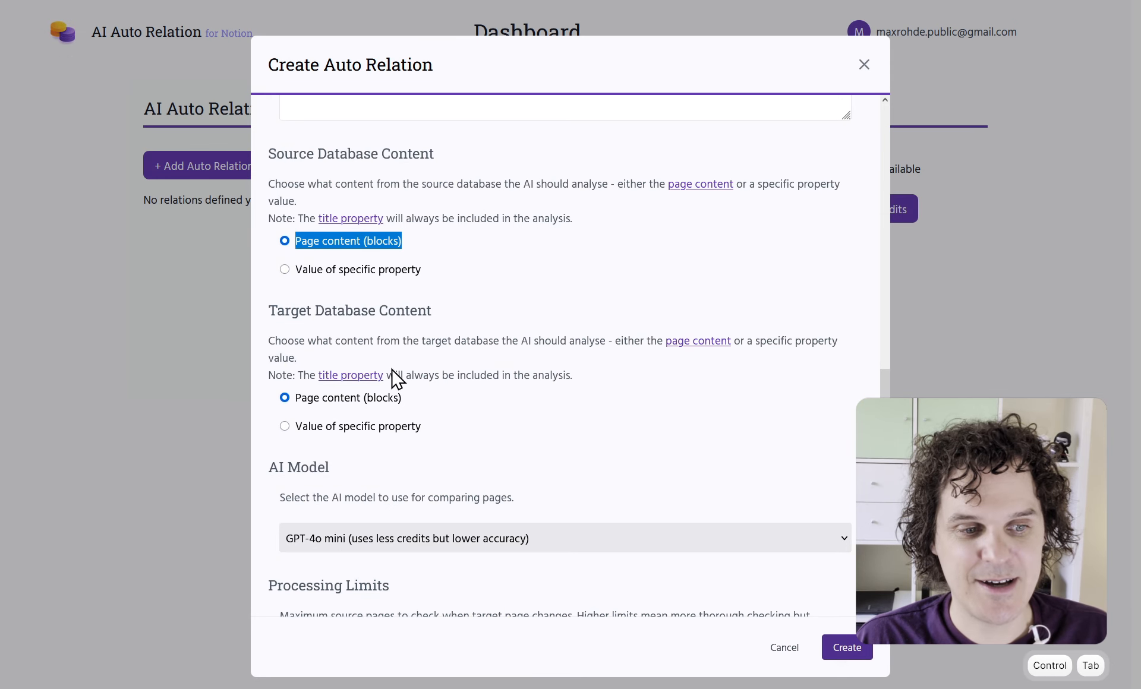
click(285, 427)
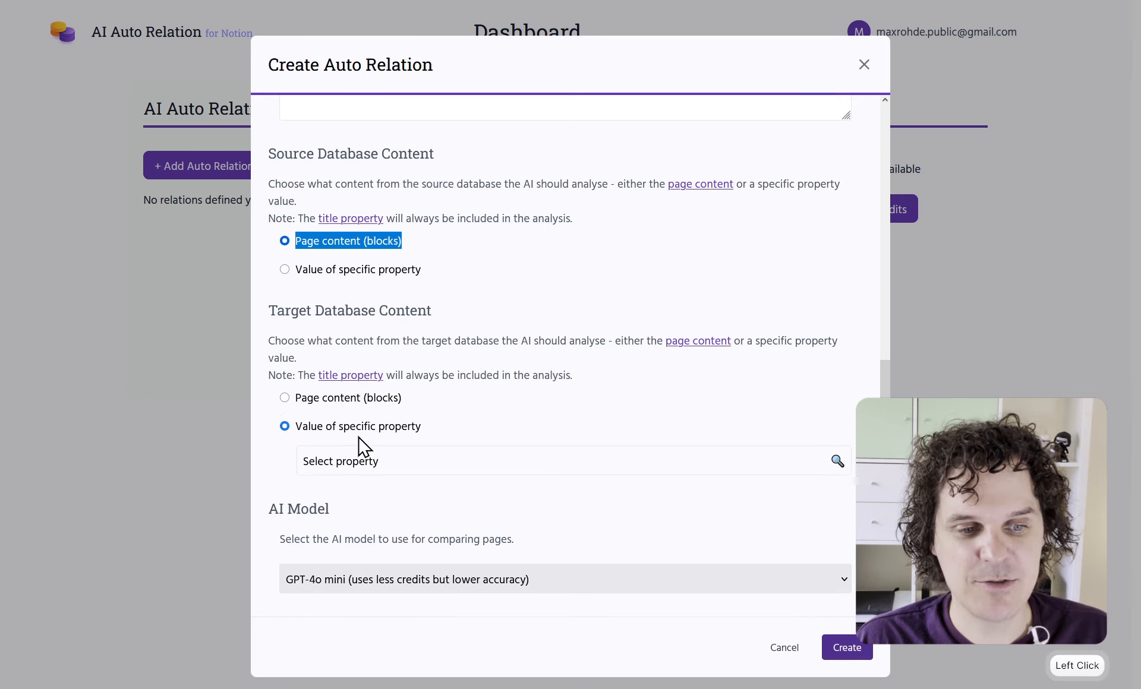
click(413, 462)
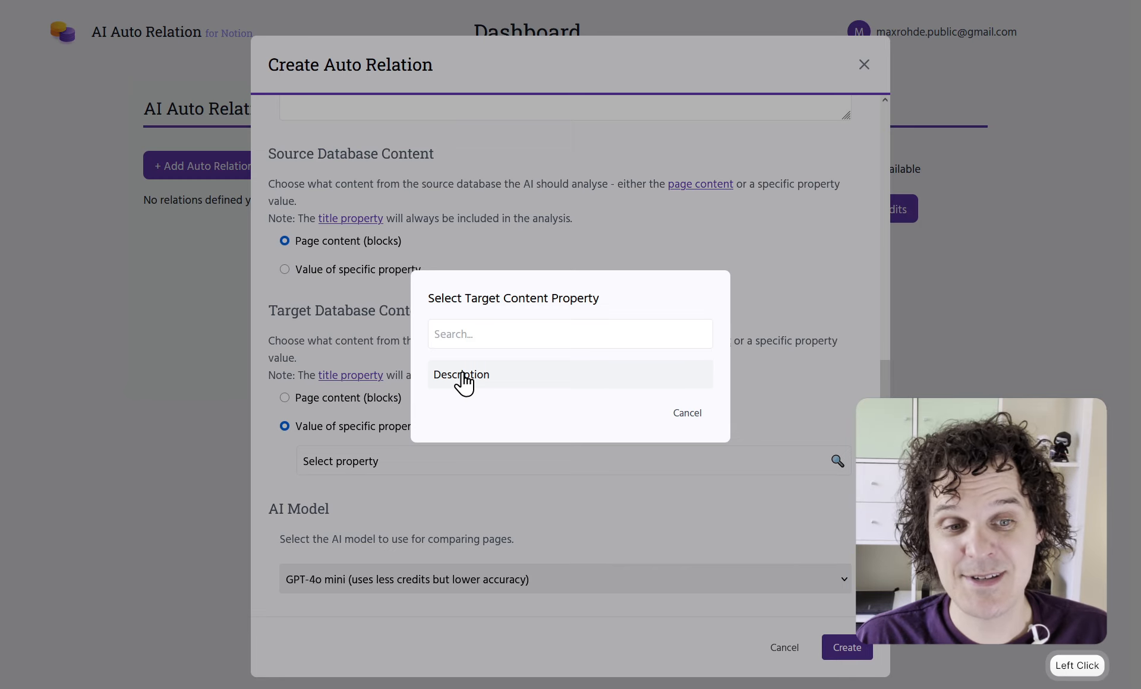
click(462, 376)
click(385, 459)
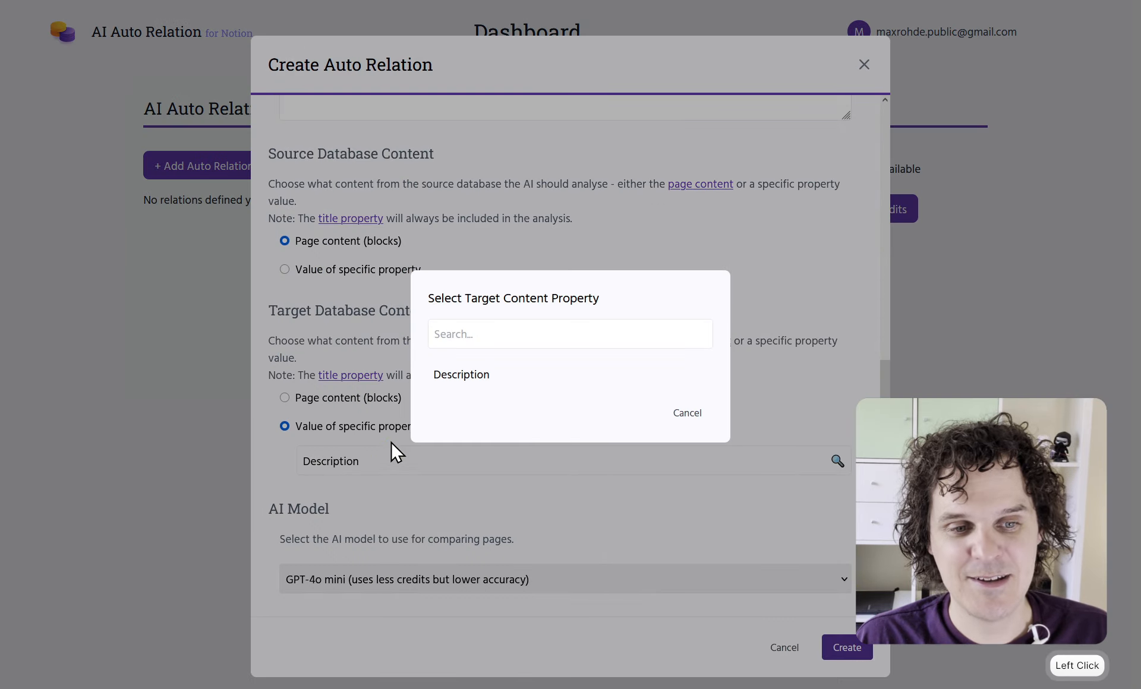
key(ctrl+Tab)
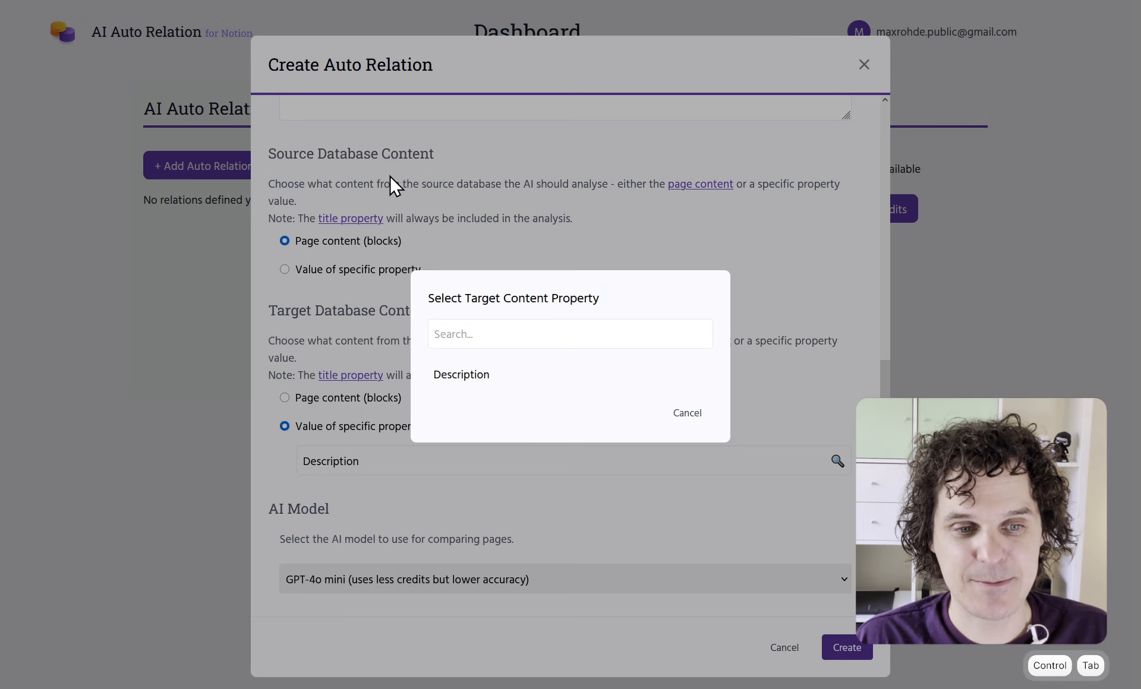
click(691, 413)
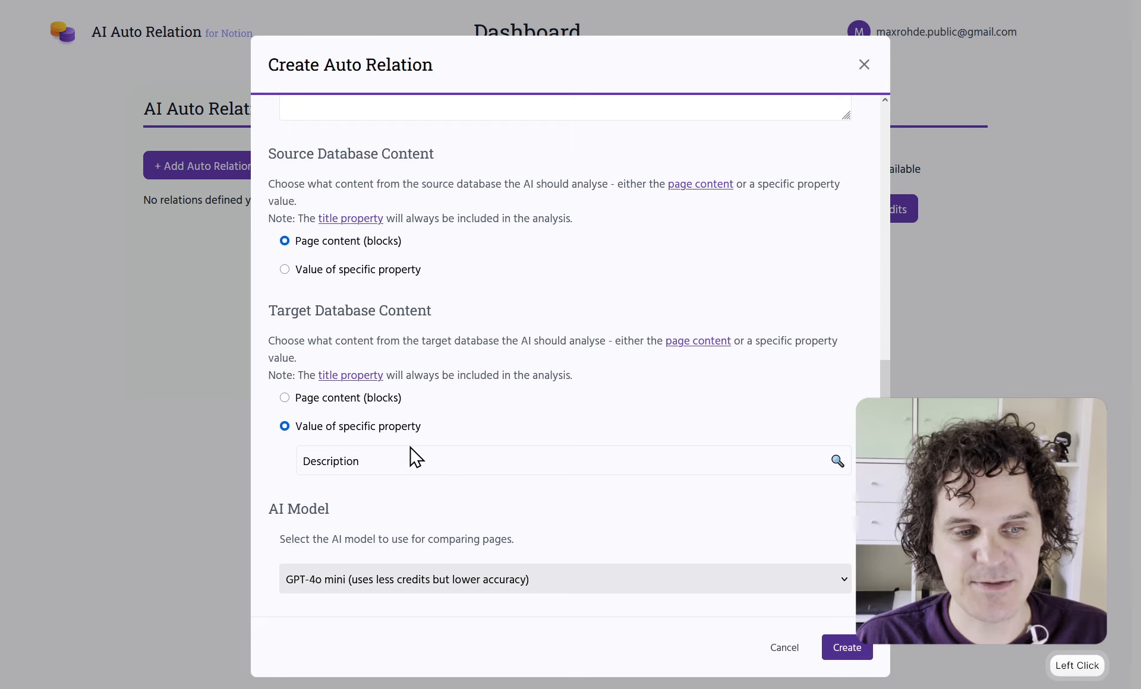
scroll(416, 461, down, 2)
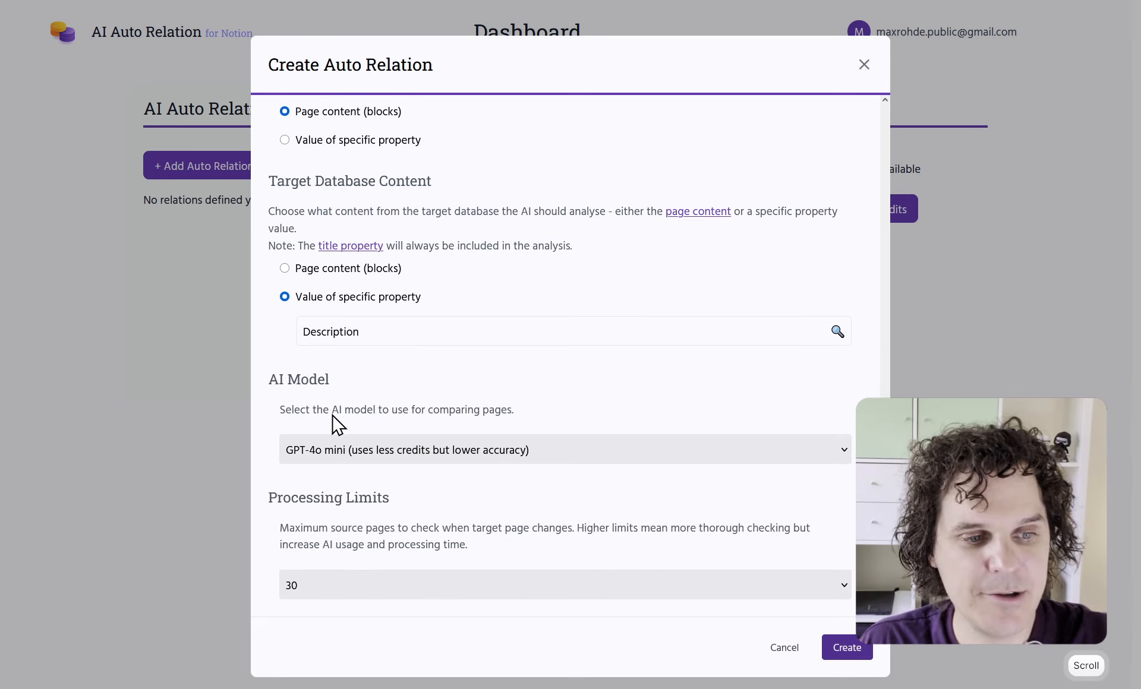
click(349, 456)
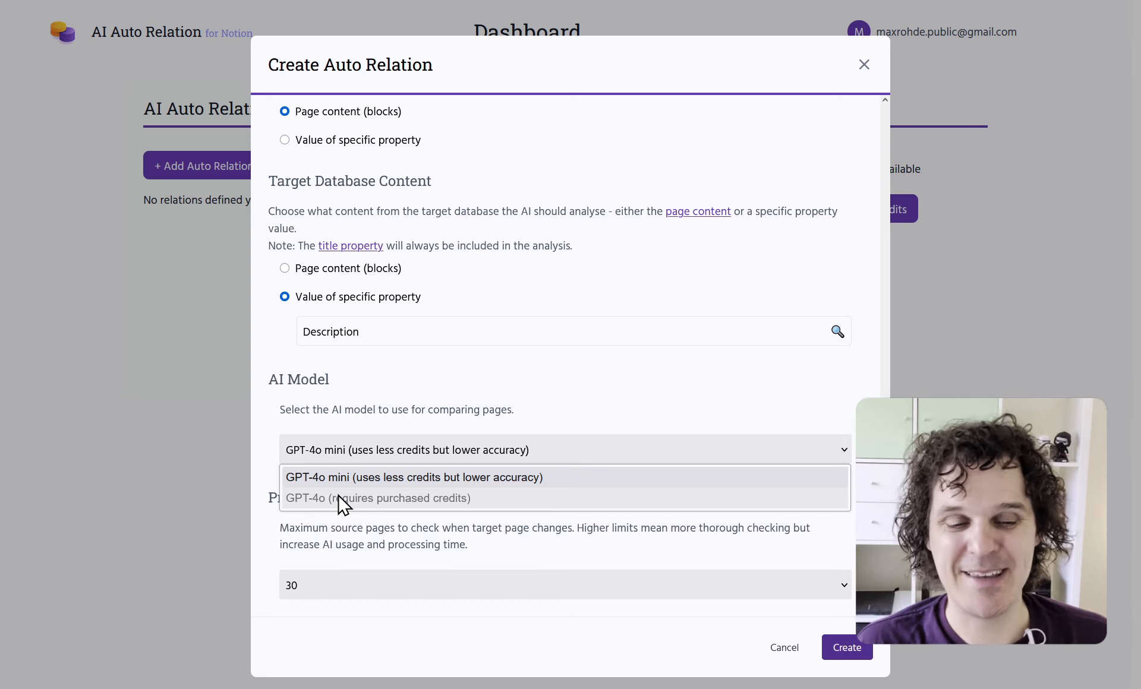
click(387, 440)
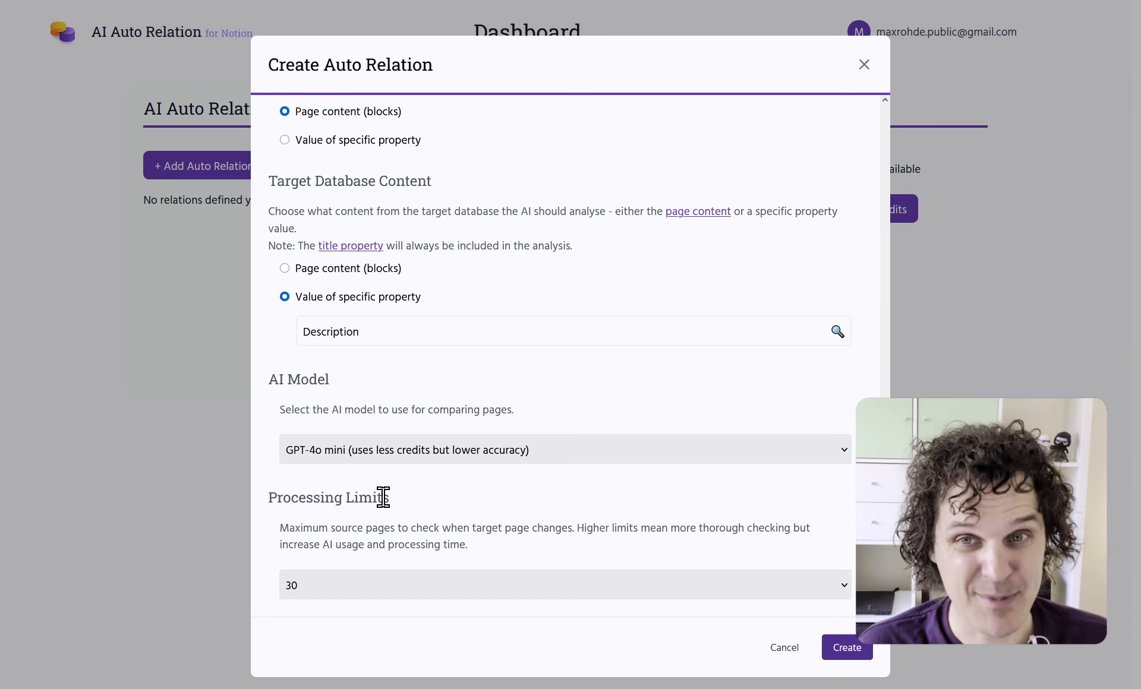
In Excalidraw, point out the Recipes and Tags rows, underlining the Breakfast description
key(ctrl+Tab)
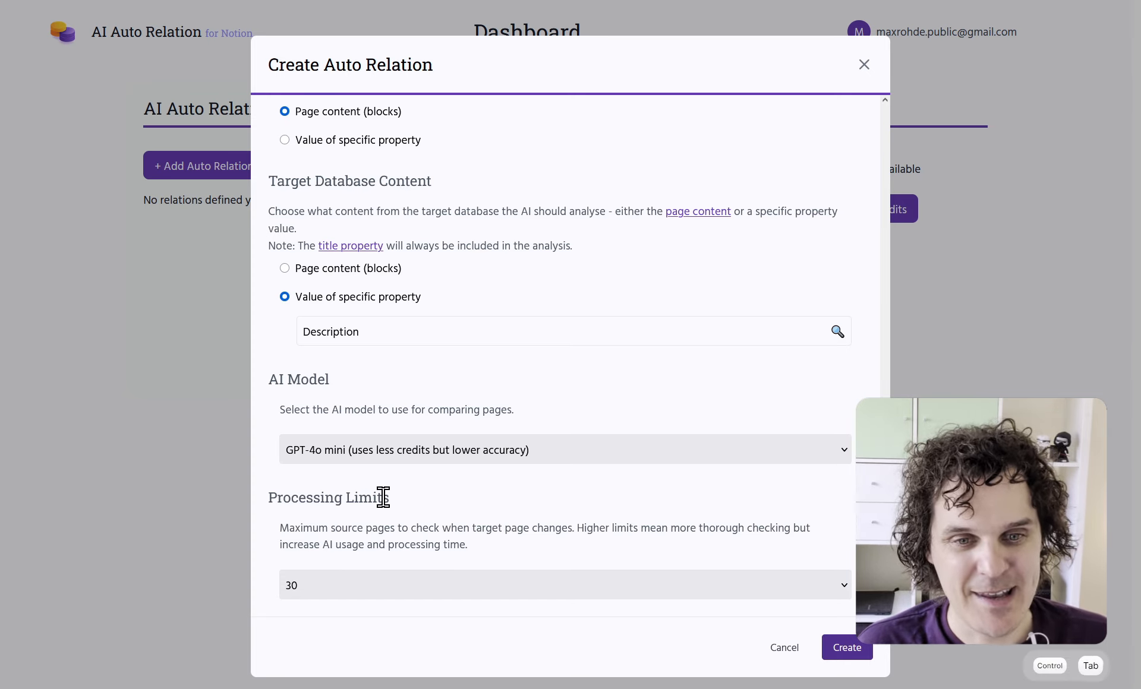
key(ctrl+Tab)
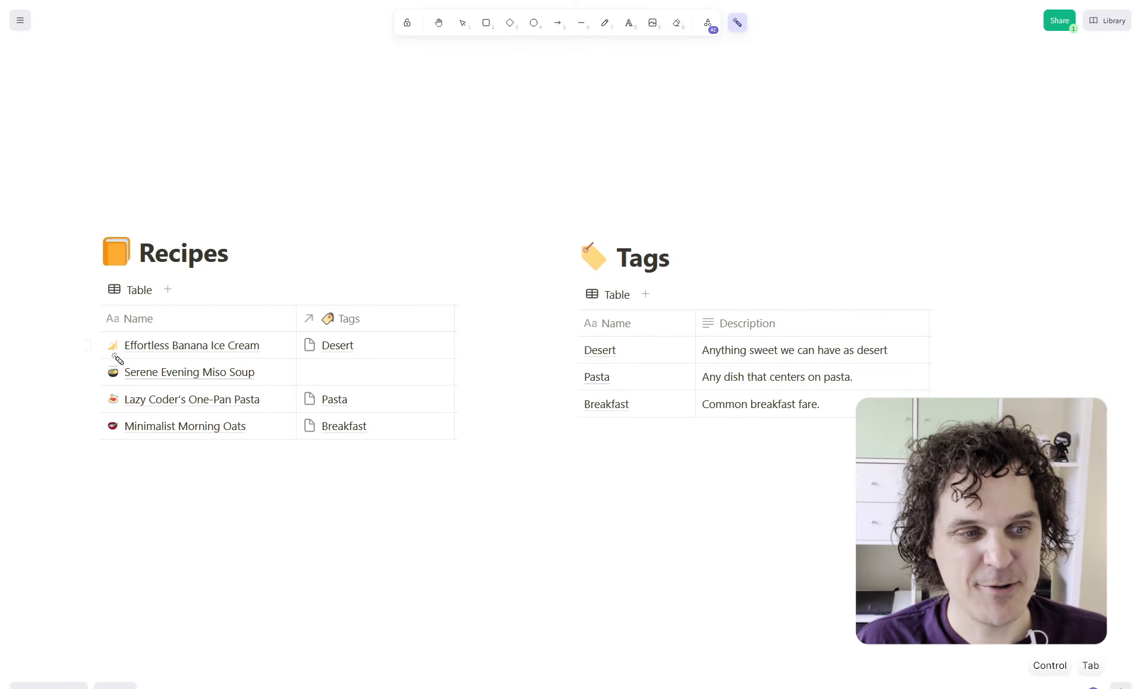
drag(85, 328, 90, 447)
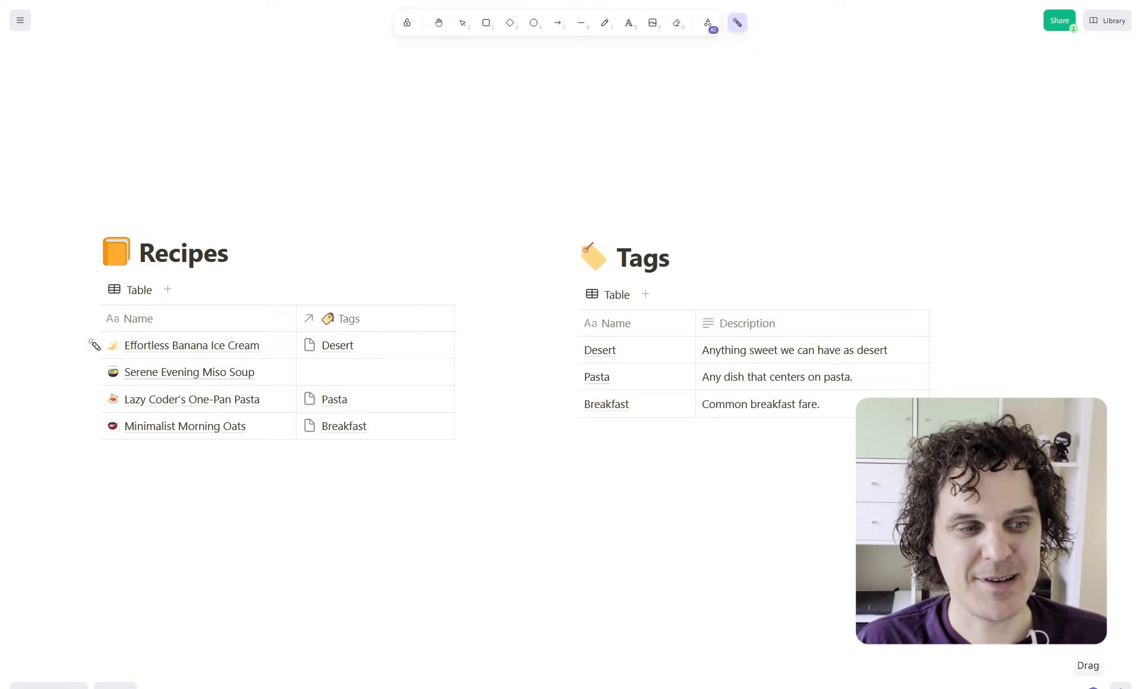
drag(90, 332, 102, 603)
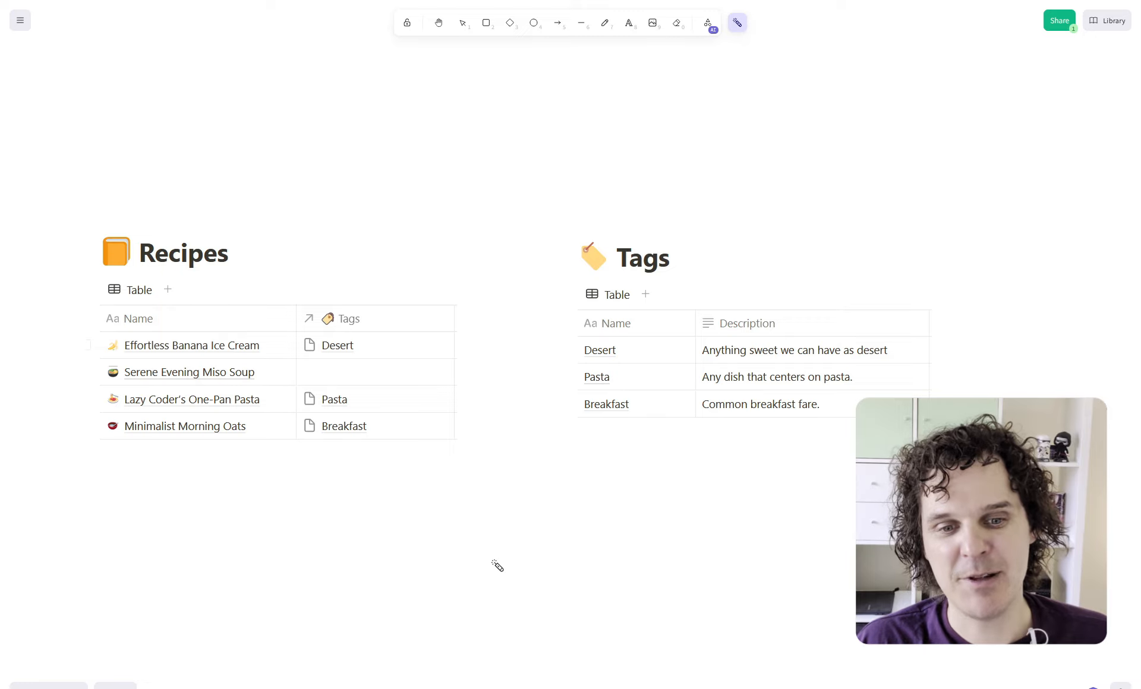
drag(609, 433, 605, 473)
drag(701, 415, 805, 415)
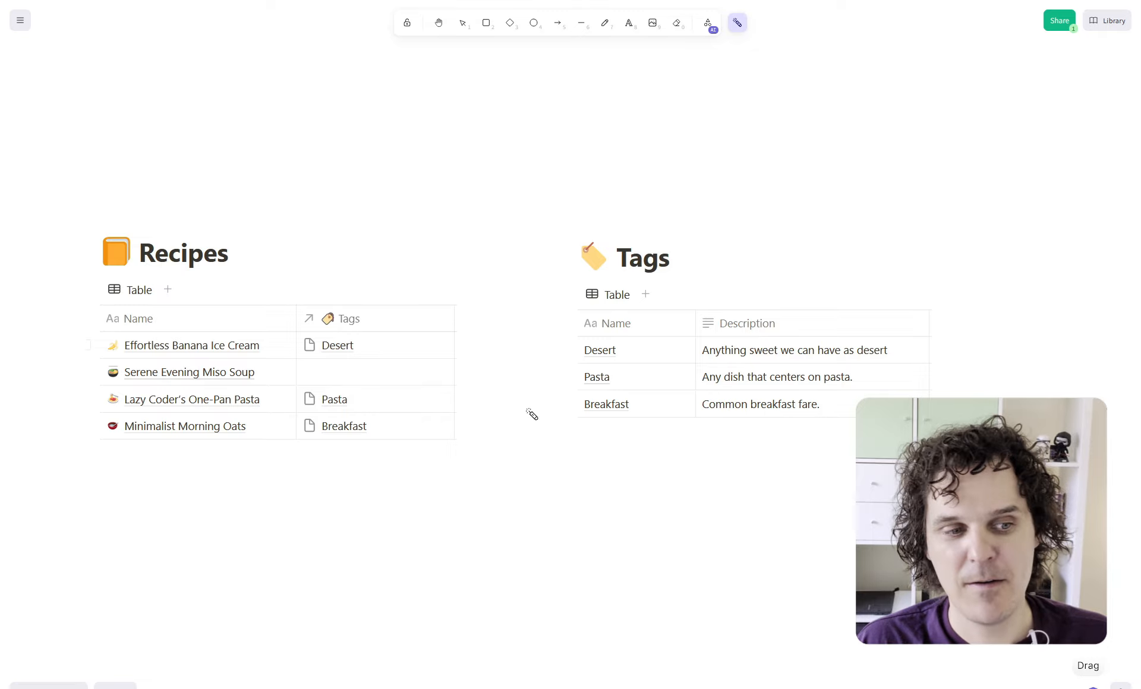
Trace the recipe list again and circle the Breakfast tag before returning to the form
drag(90, 336, 69, 616)
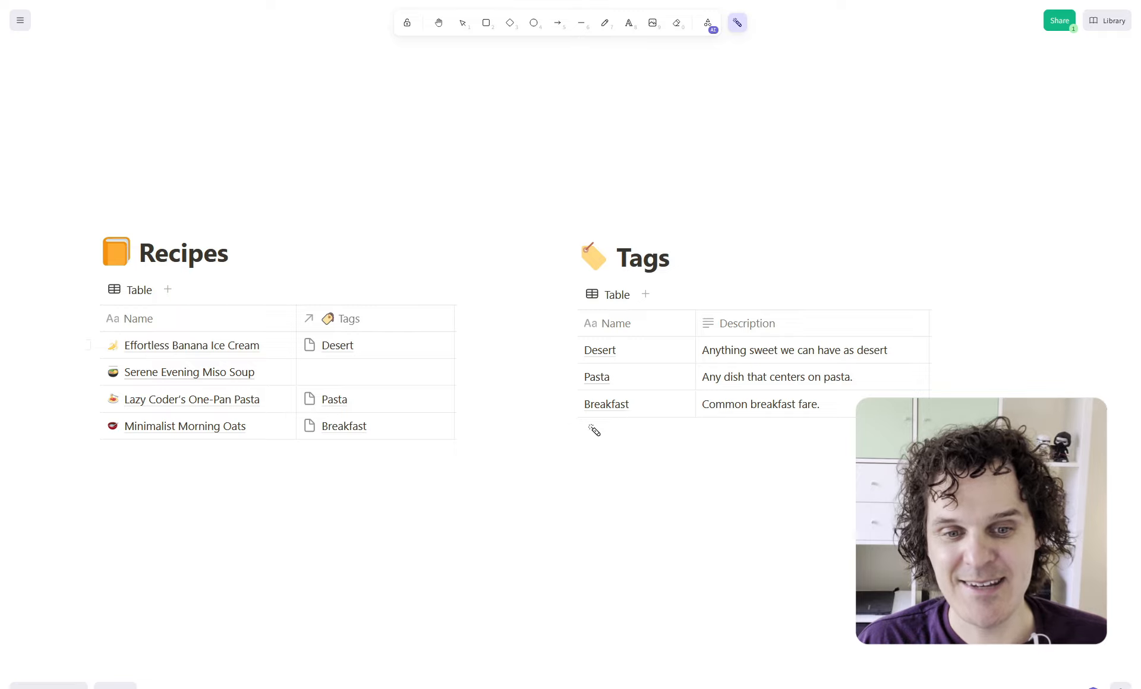
mouse_move(586, 423)
mouse_down()
mouse_move(595, 393)
mouse_move(631, 421)
mouse_up()
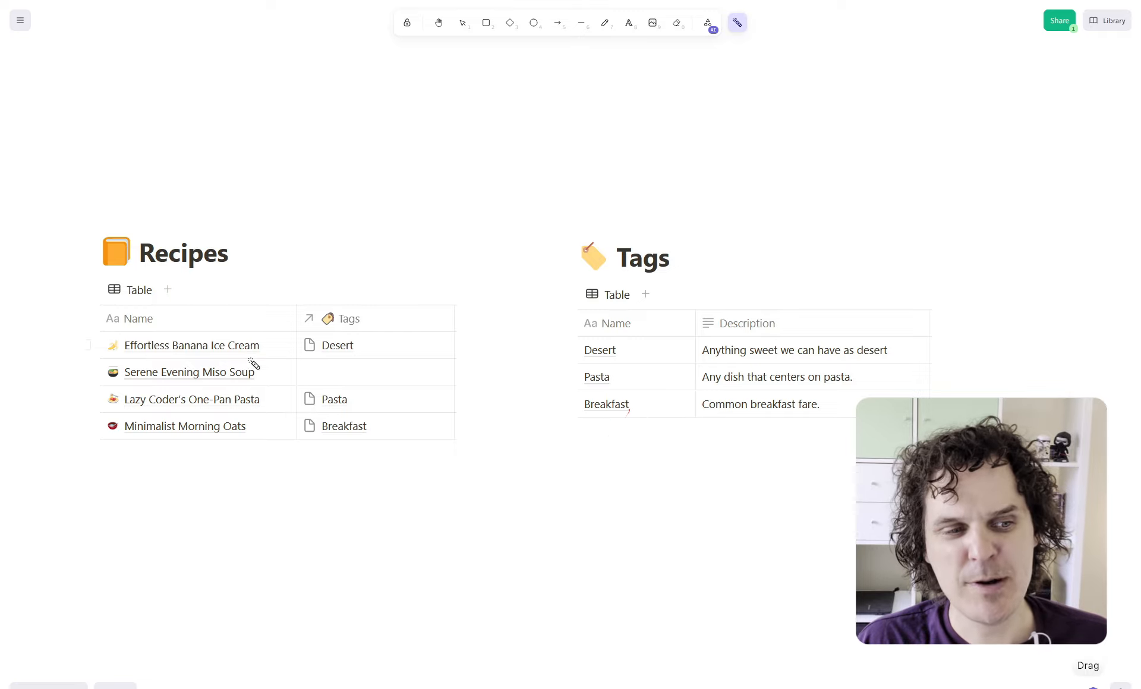
drag(98, 344, 74, 634)
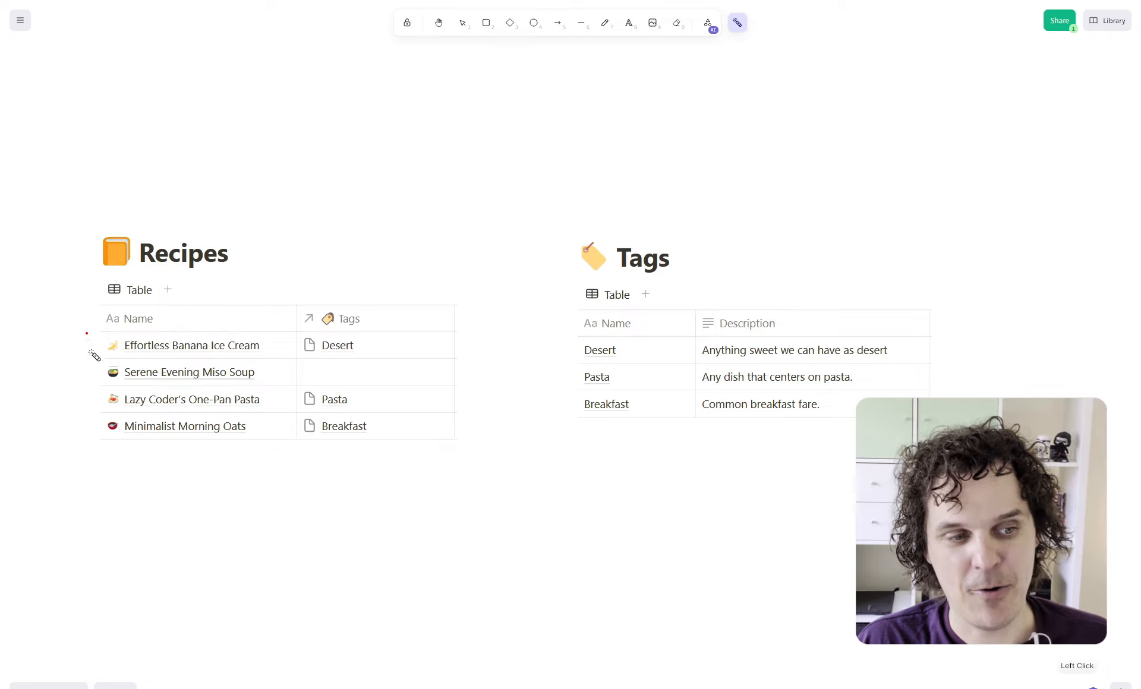
drag(88, 334, 75, 618)
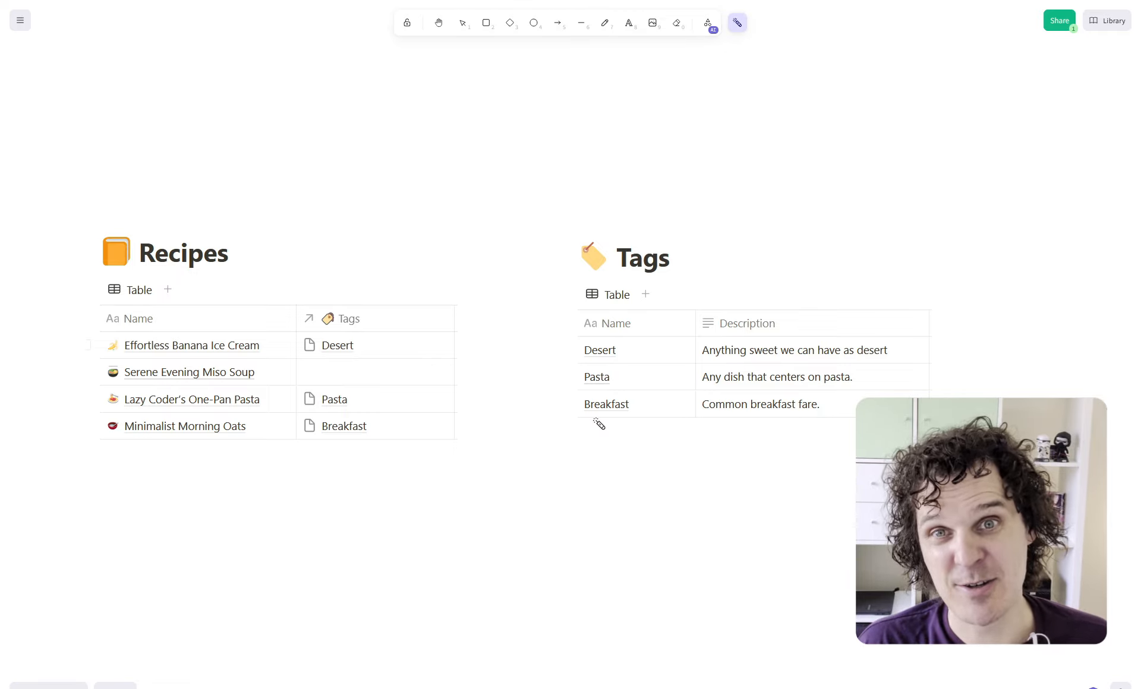
key(ctrl+Tab)
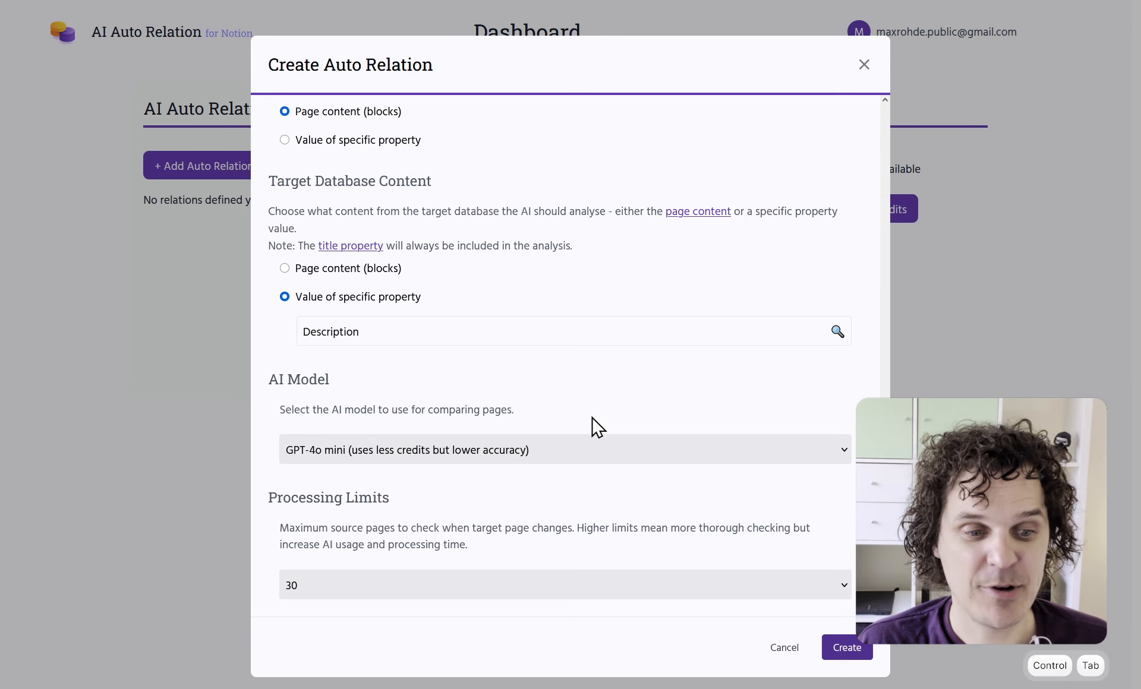
Keep the processing limit at 30 and create the Recipes → Tags auto relation
click(414, 588)
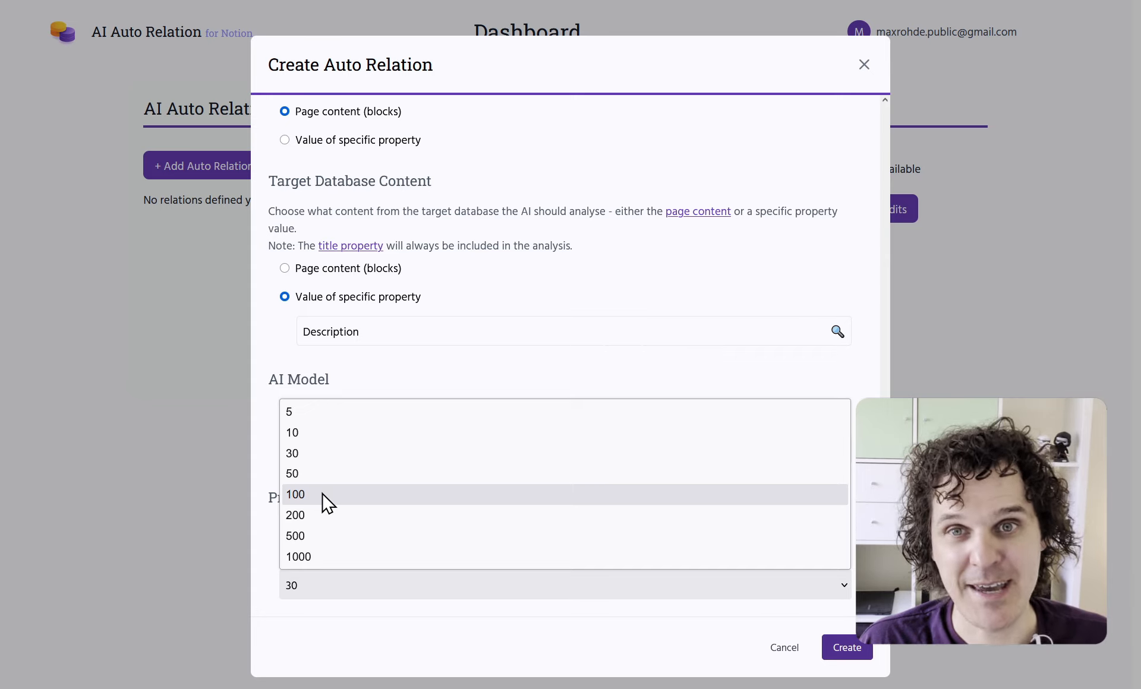
click(318, 457)
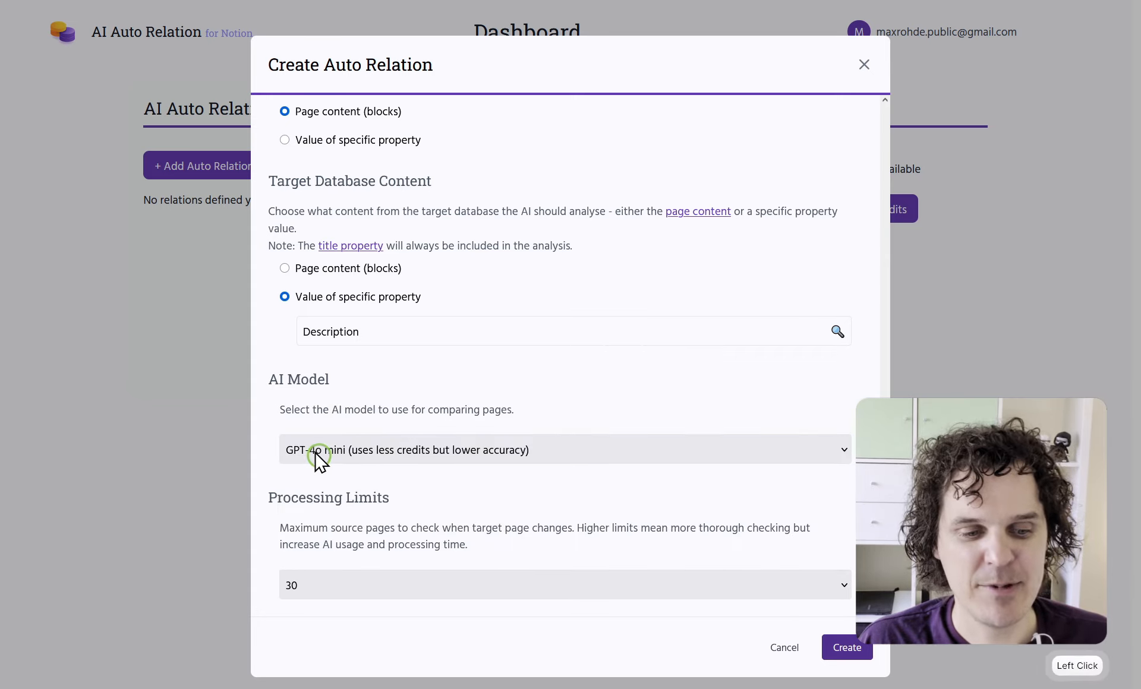
click(849, 650)
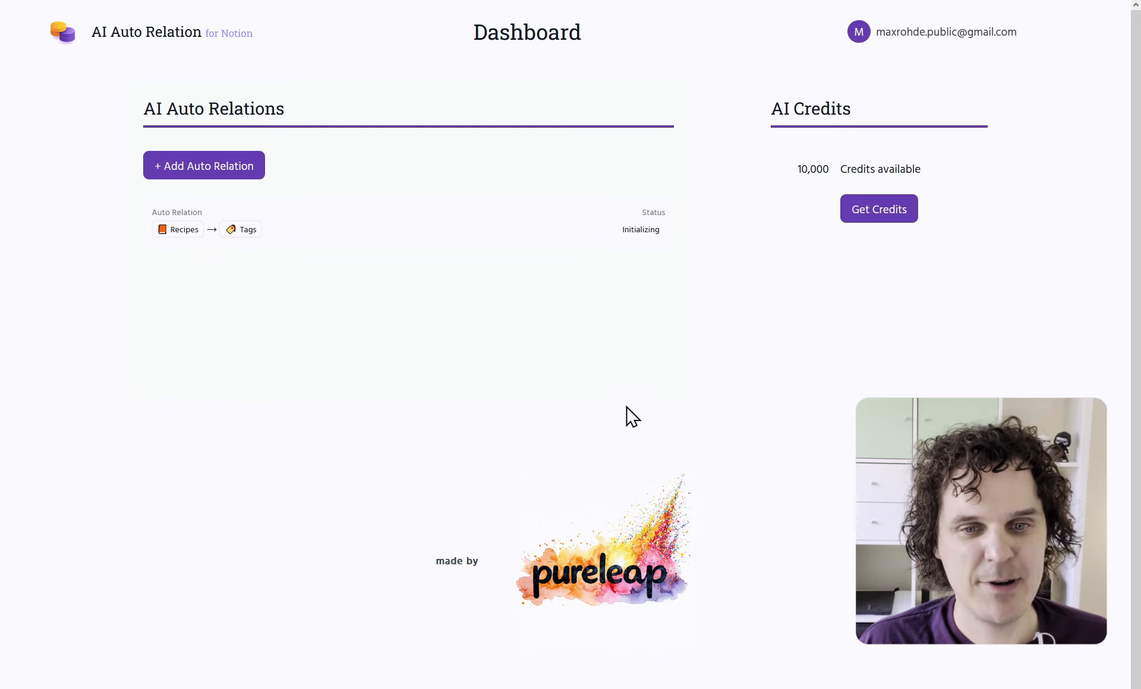
View the new Recipes → Tags relation's details, close them, and switch to Notion
click(643, 236)
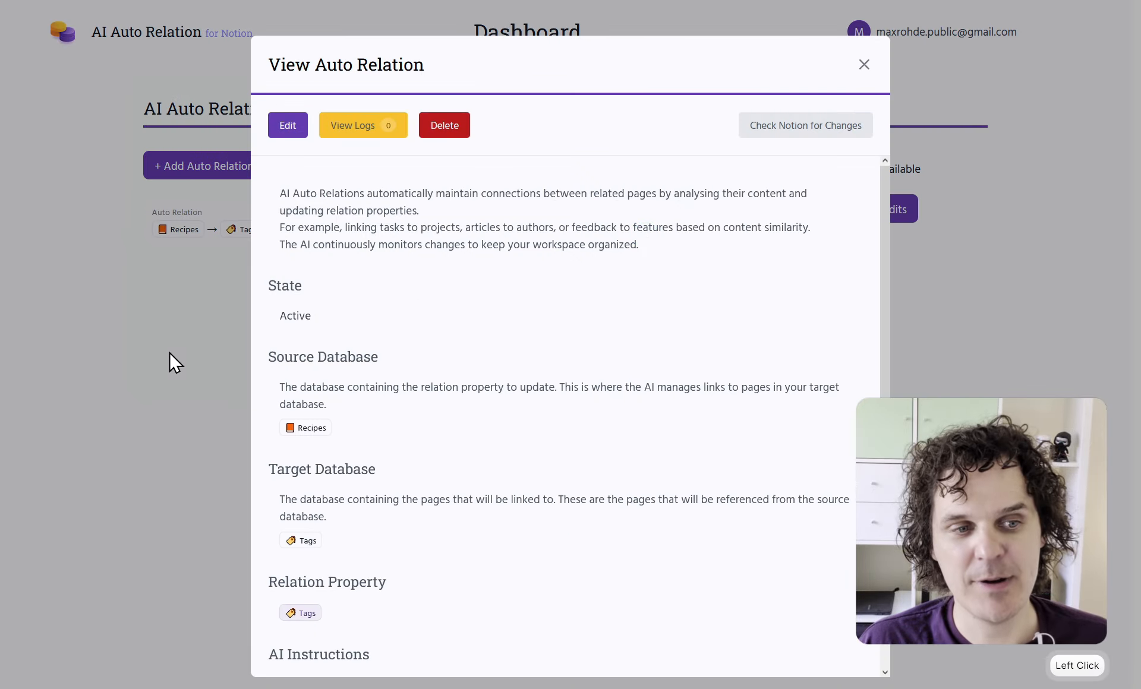
click(865, 65)
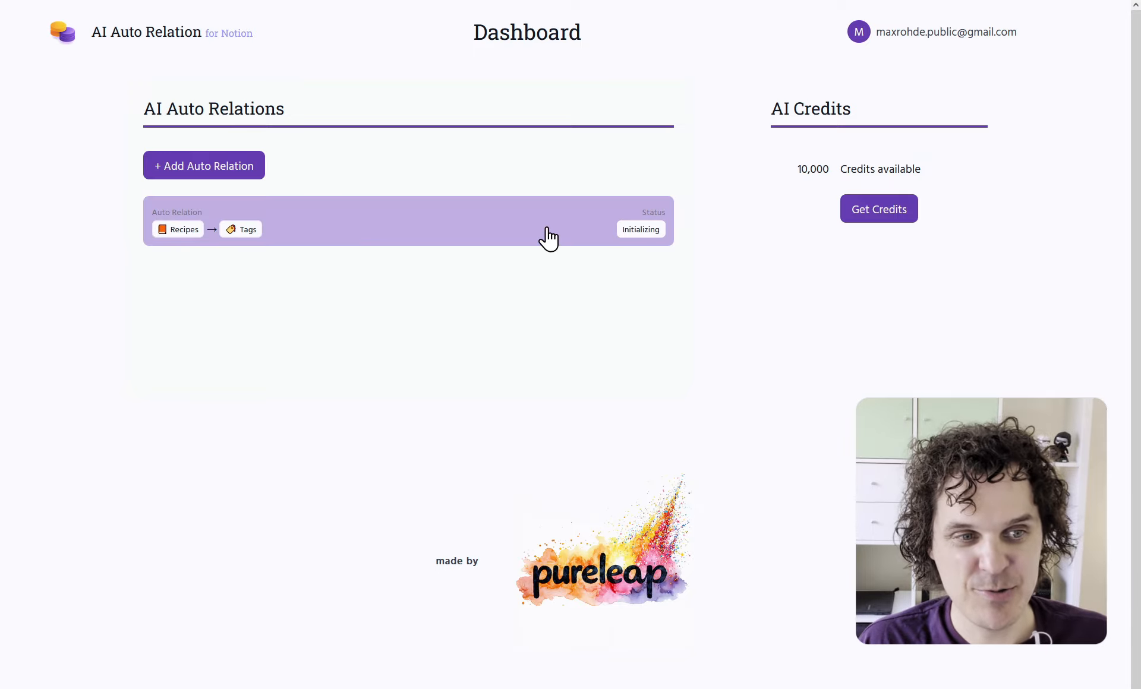
key(ctrl+Tab)
key(ctrl+Tab)
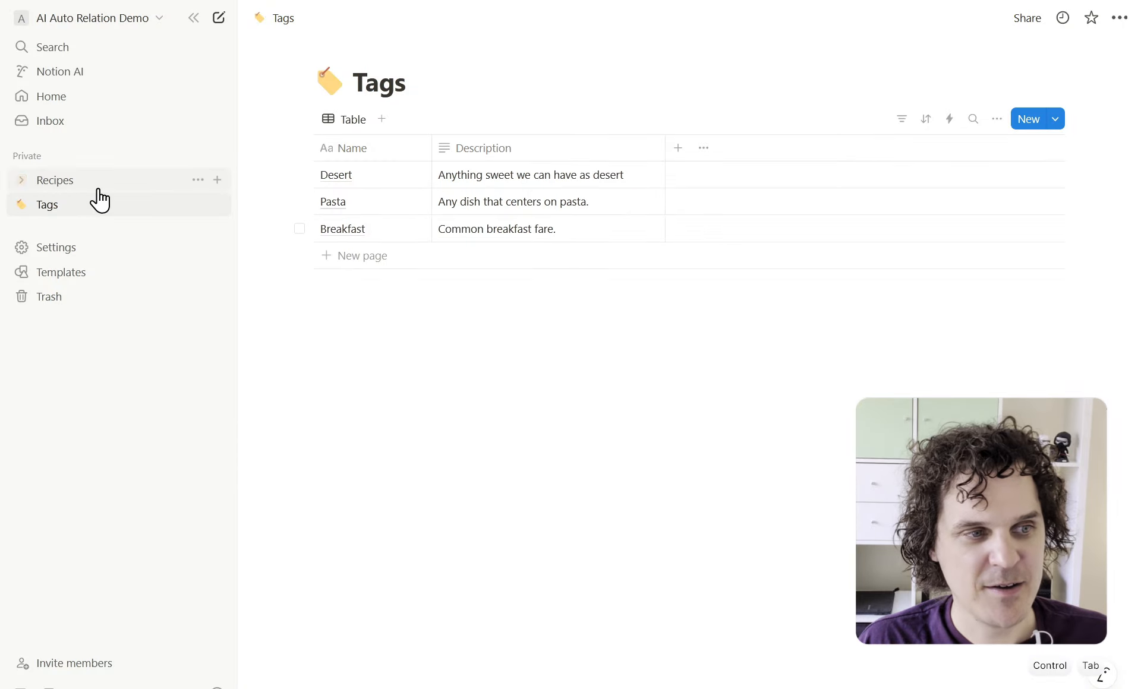
Check the Recipes database's still-empty Tags, then return to the auto relation dashboard
click(59, 181)
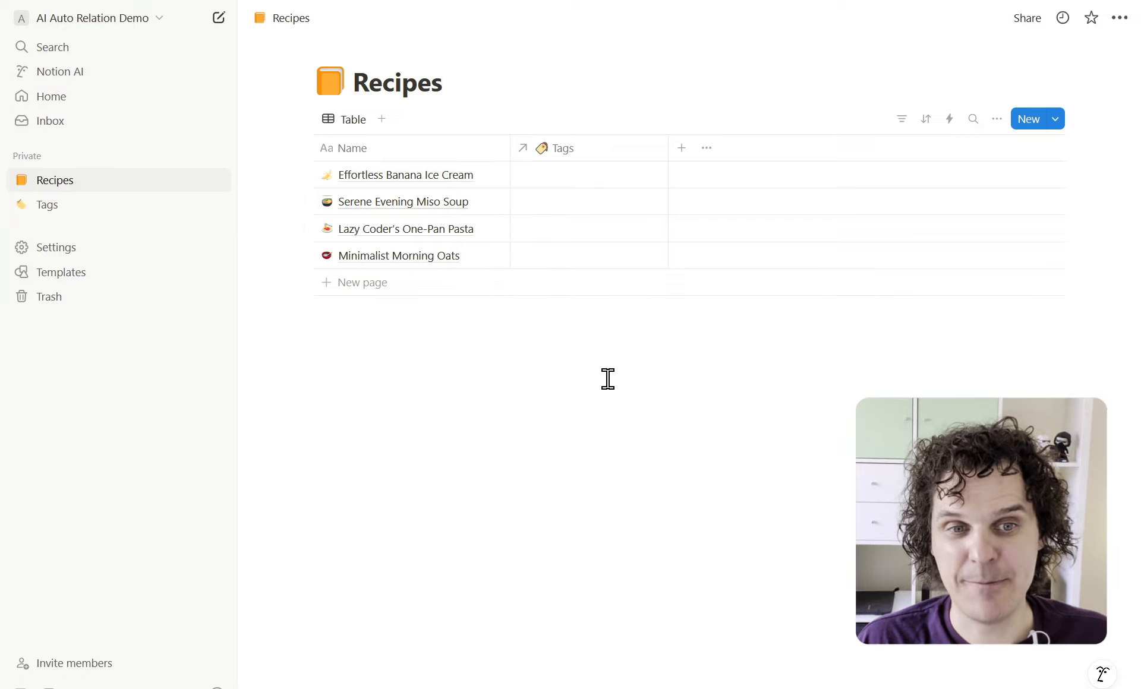
key(ctrl+Tab)
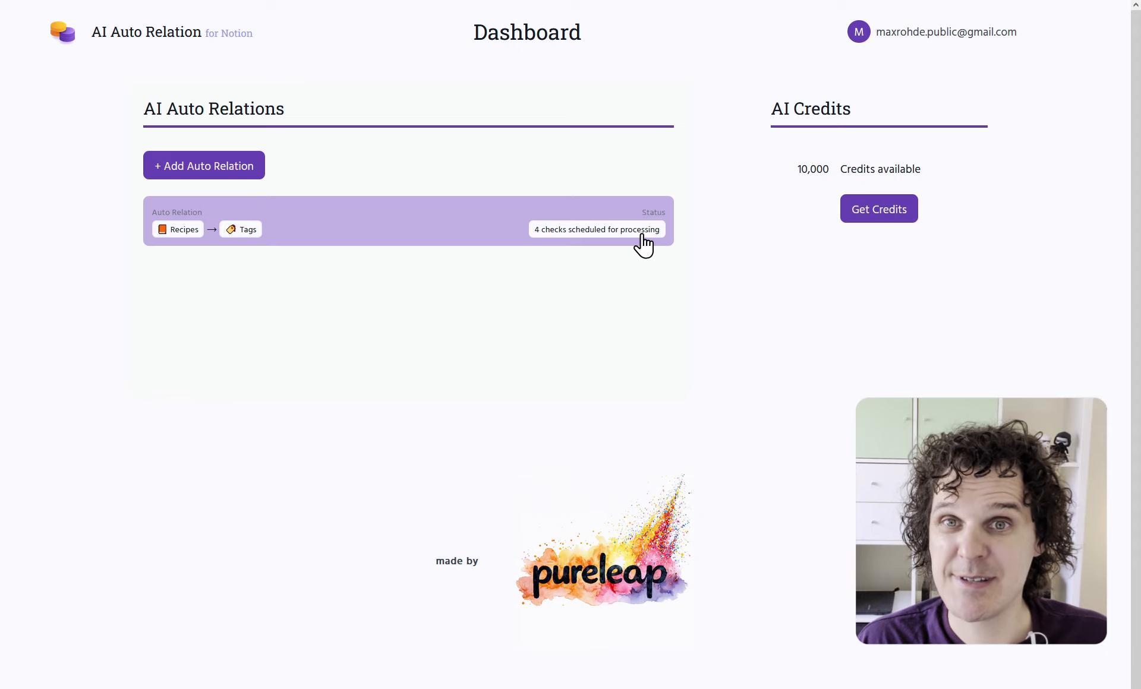
Check the Recipes table now showing Desert, Pasta and Breakfast tags, then go back
key(ctrl+Tab)
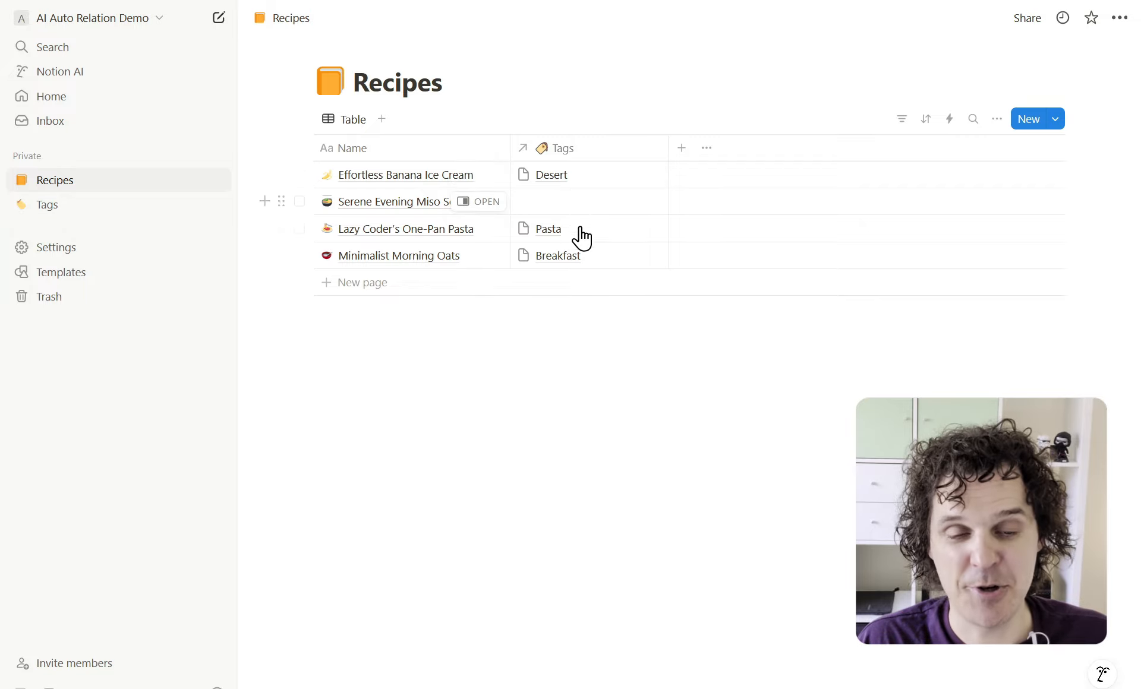
key(ctrl+Tab)
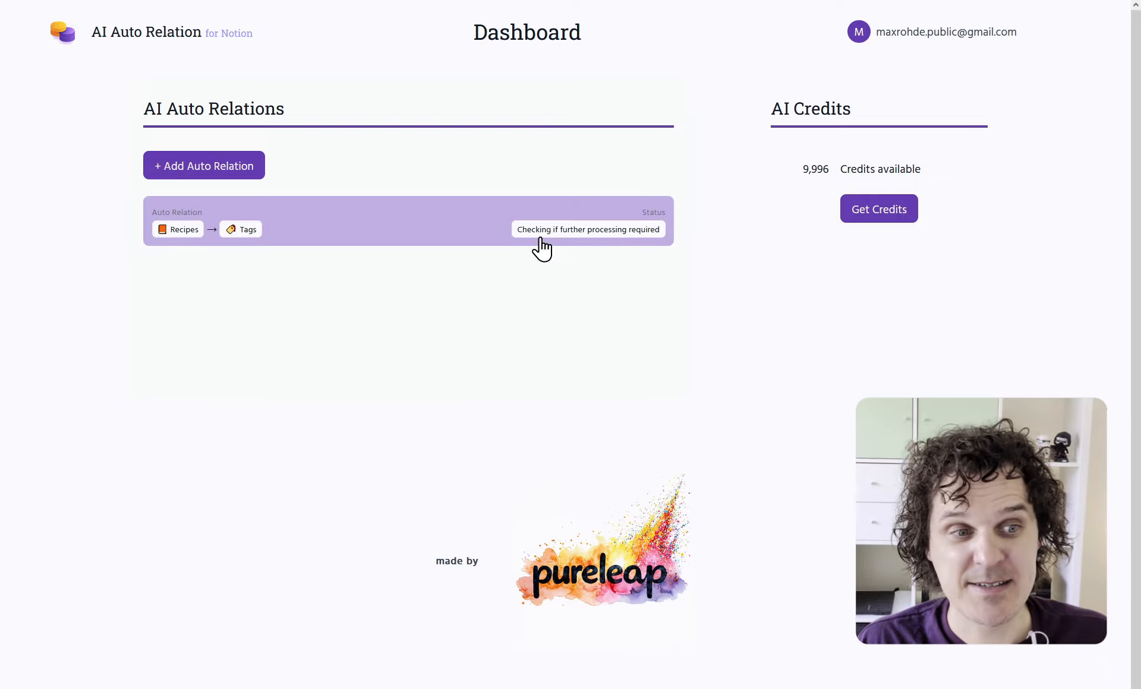
Read the Recipes → Tags logs: Pasta, Desert and Breakfast updates, no soup match
click(242, 220)
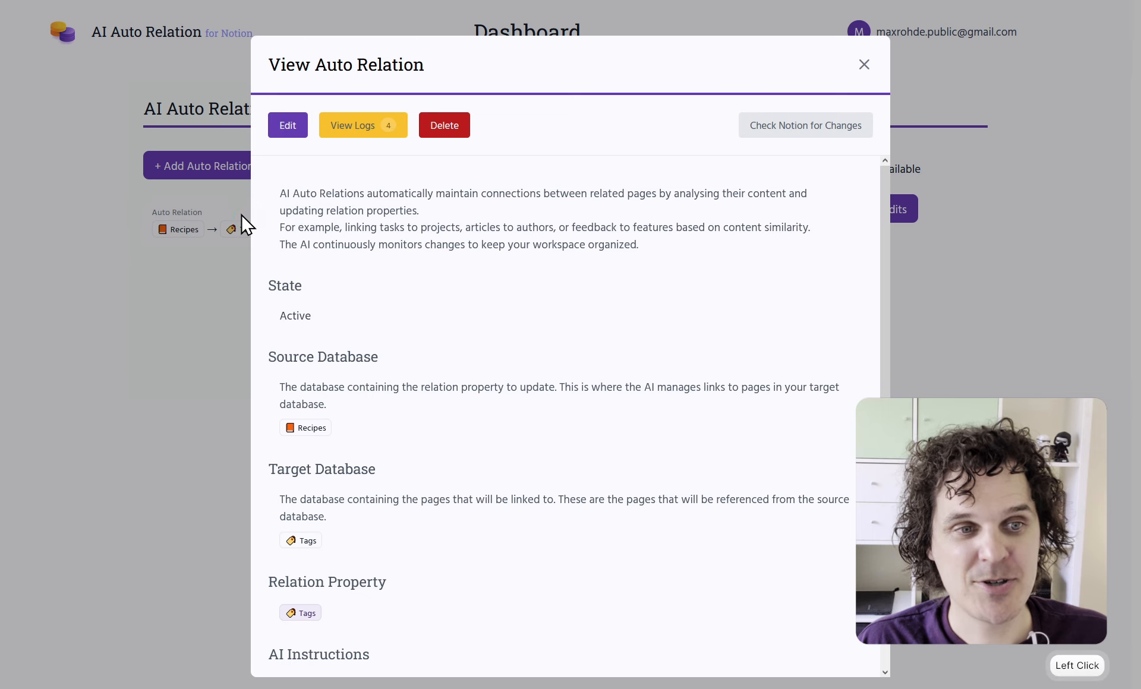
click(351, 127)
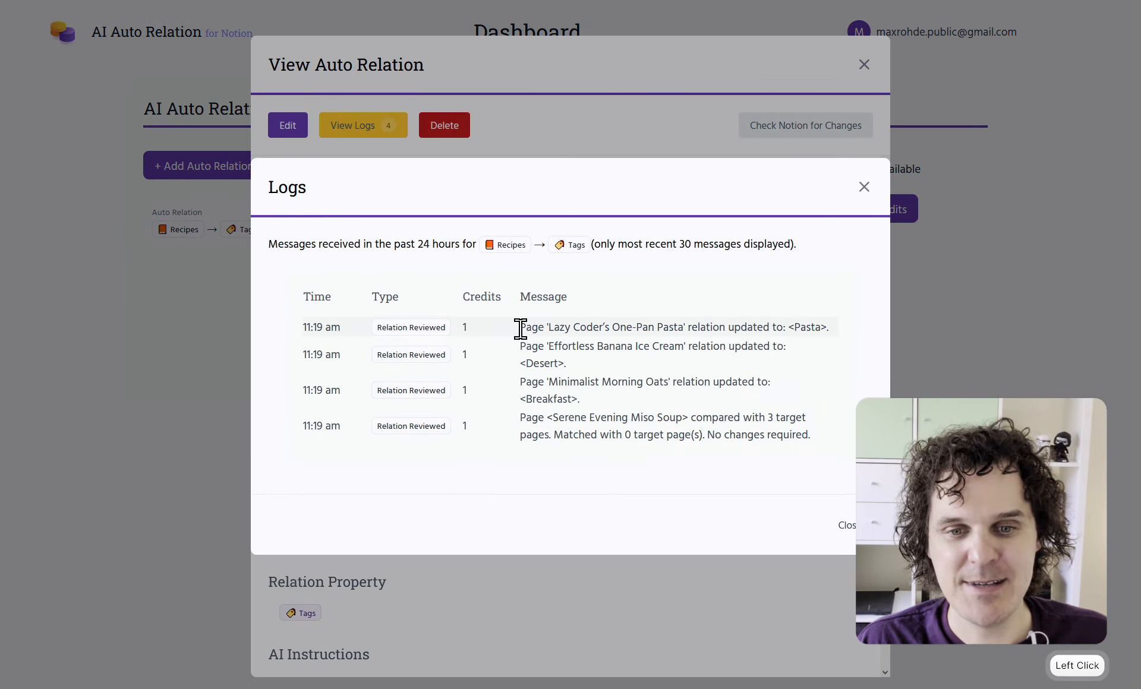
drag(521, 329, 779, 327)
drag(521, 346, 599, 383)
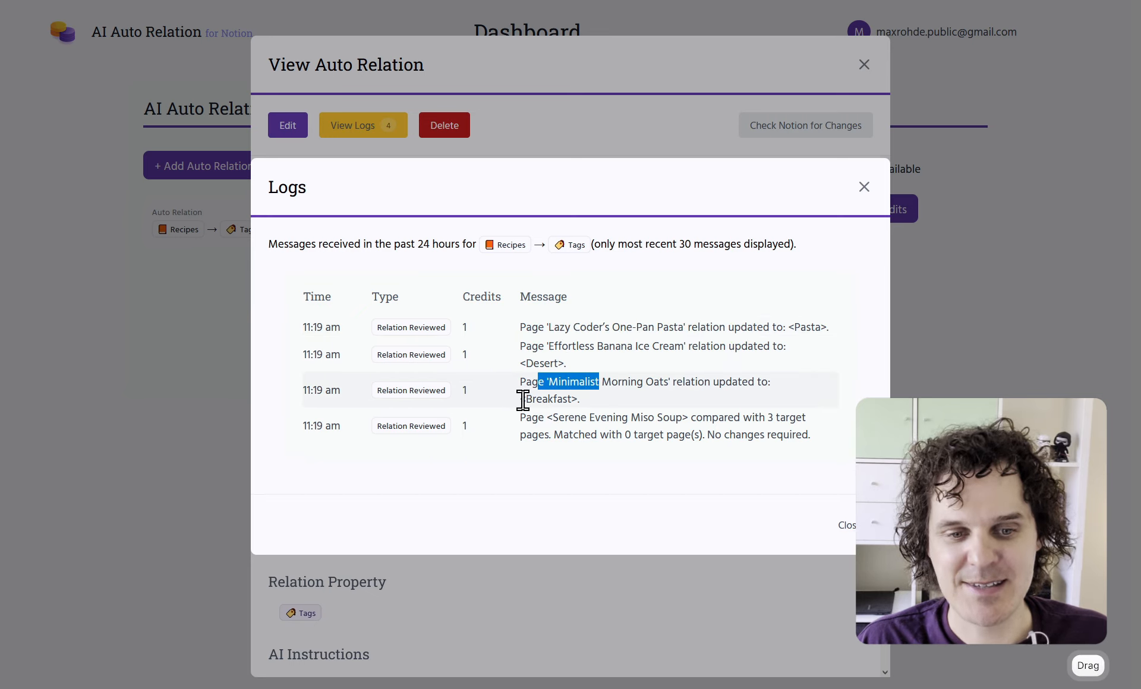
drag(526, 400, 546, 398)
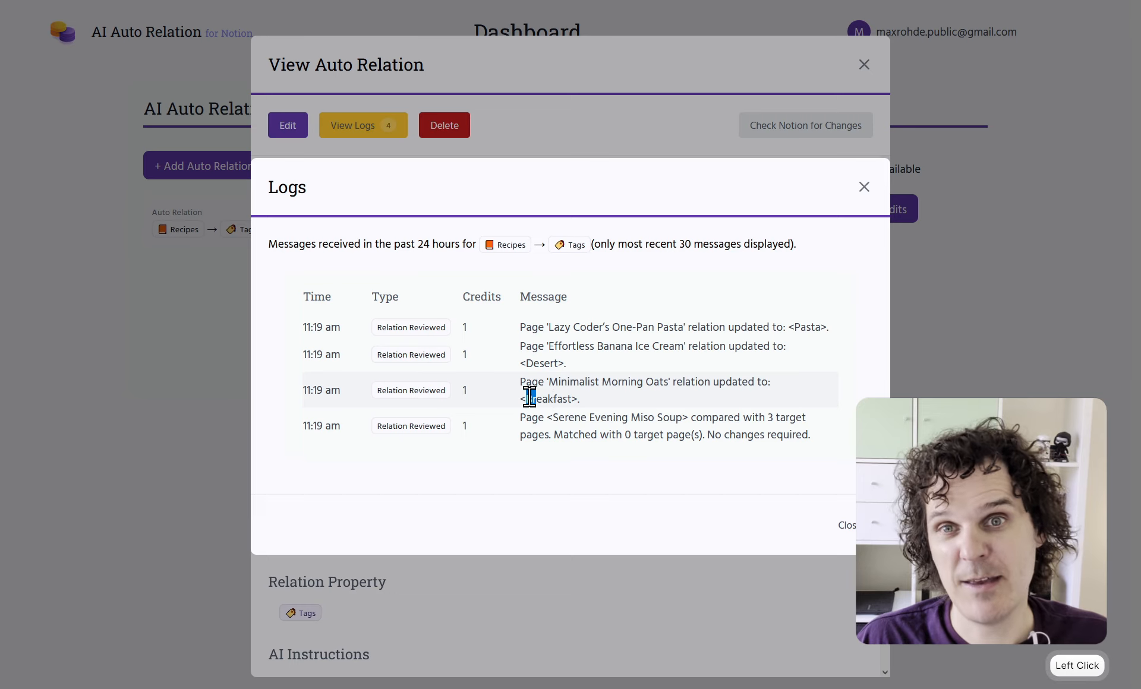
click(464, 329)
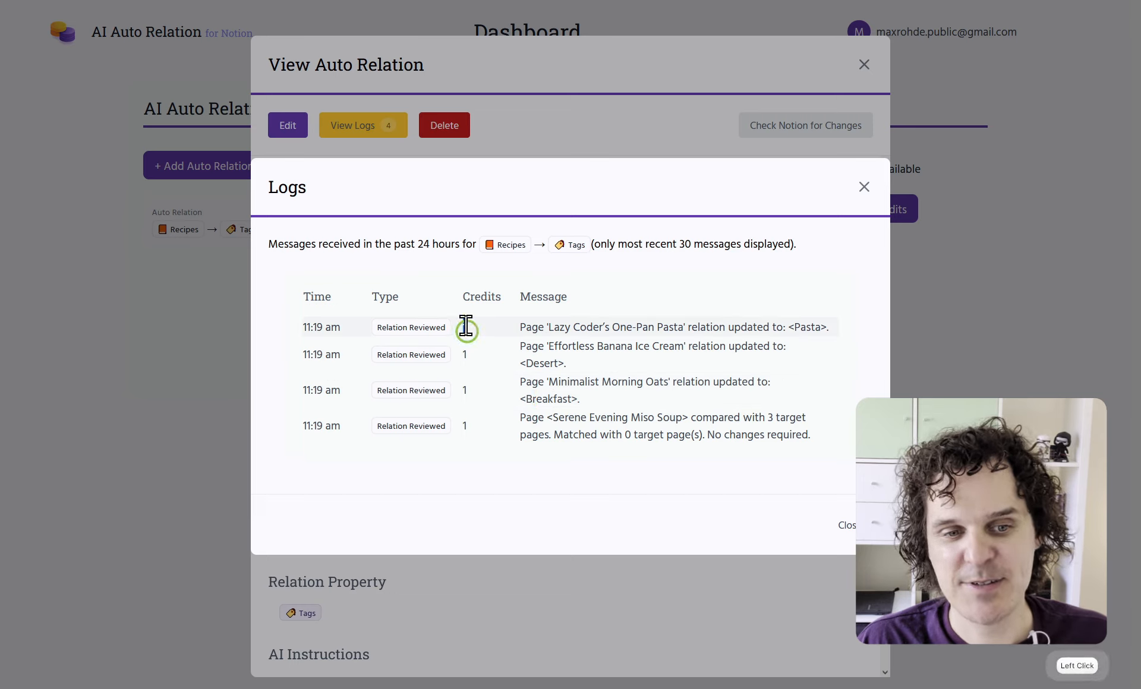
click(466, 355)
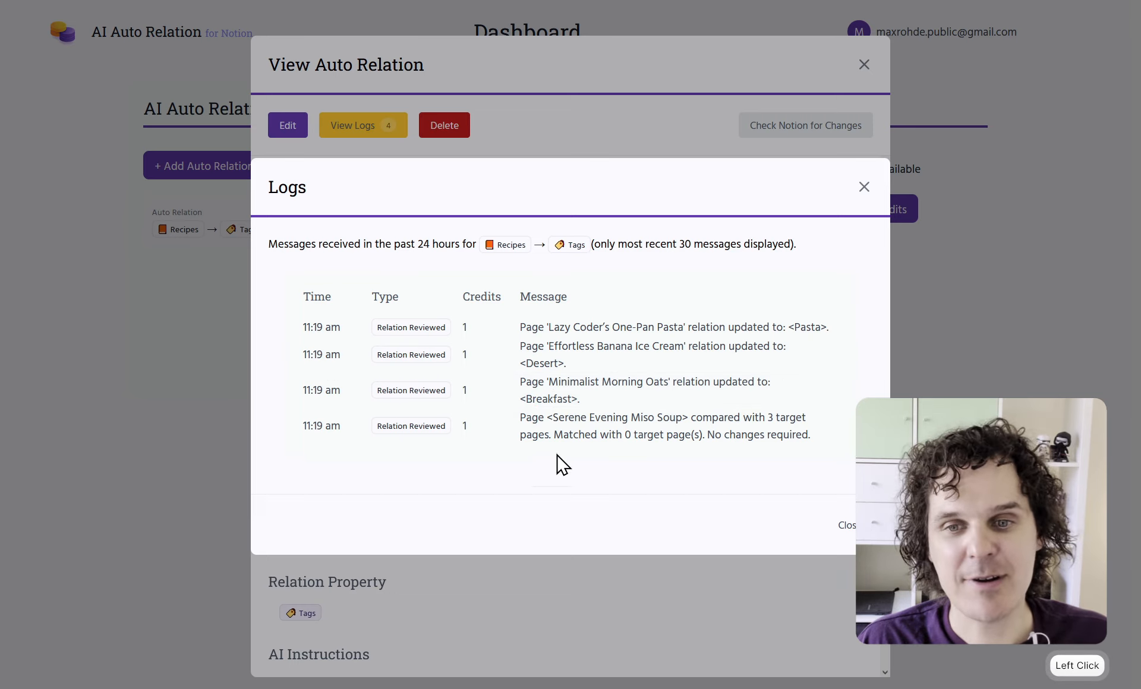
click(864, 188)
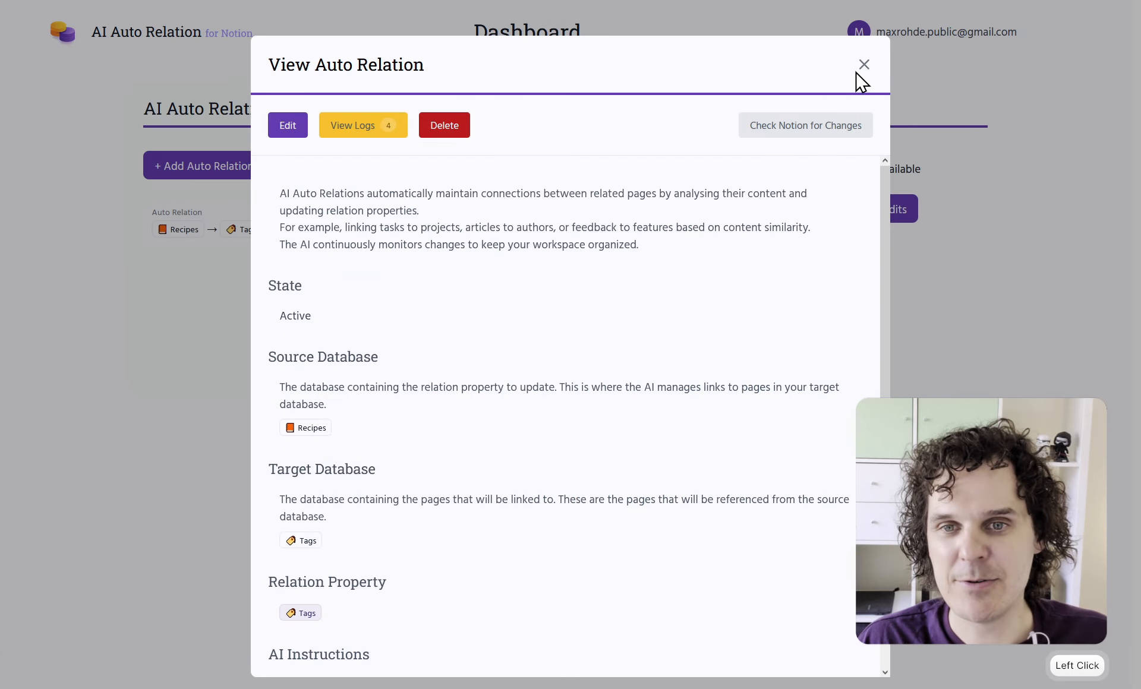
Close the Recipes → Tags relation details to return to the dashboard showing 9,996 credits
click(864, 66)
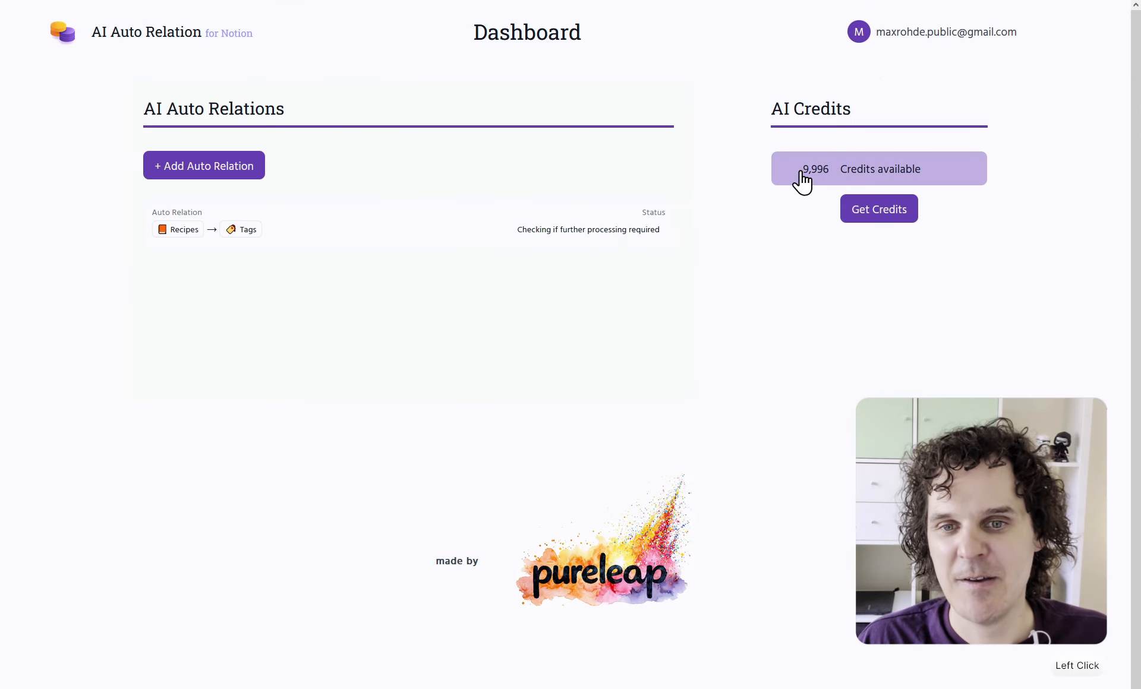